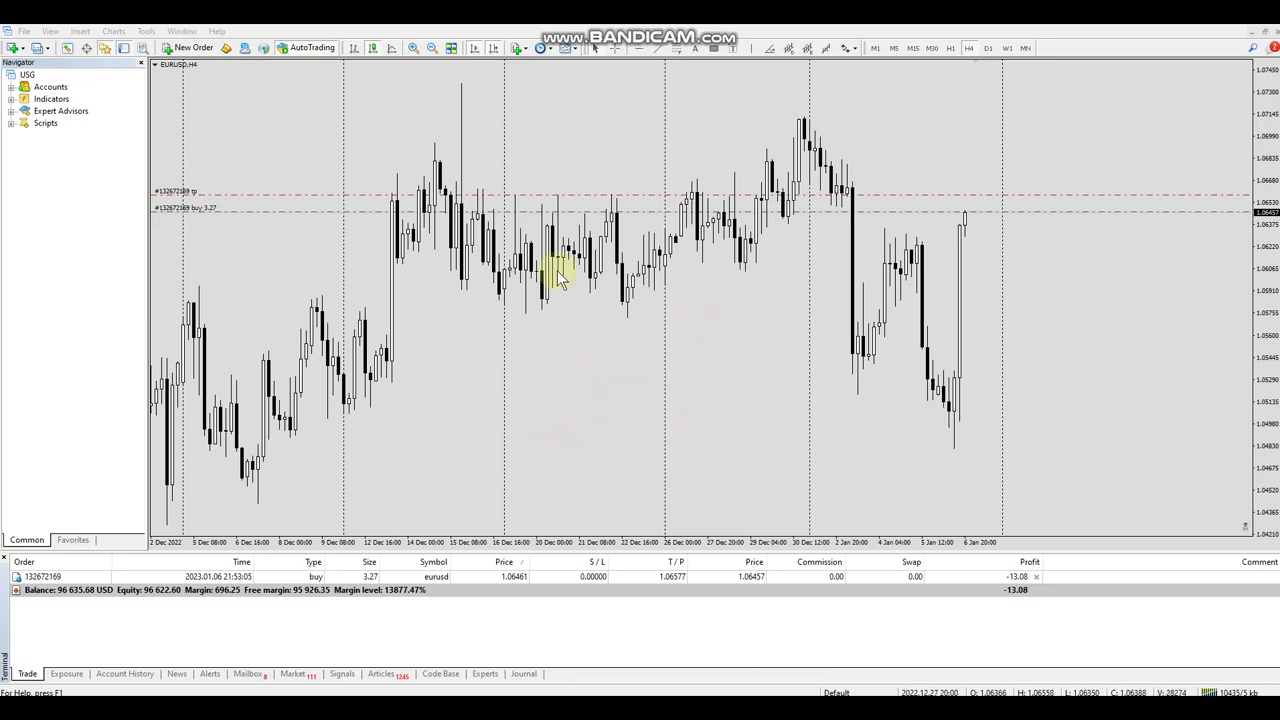
Step: Run the tesing_code script on the EURUSD H4 chart and dismiss its Buy condition met alert
double_click(25, 125)
click(66, 161)
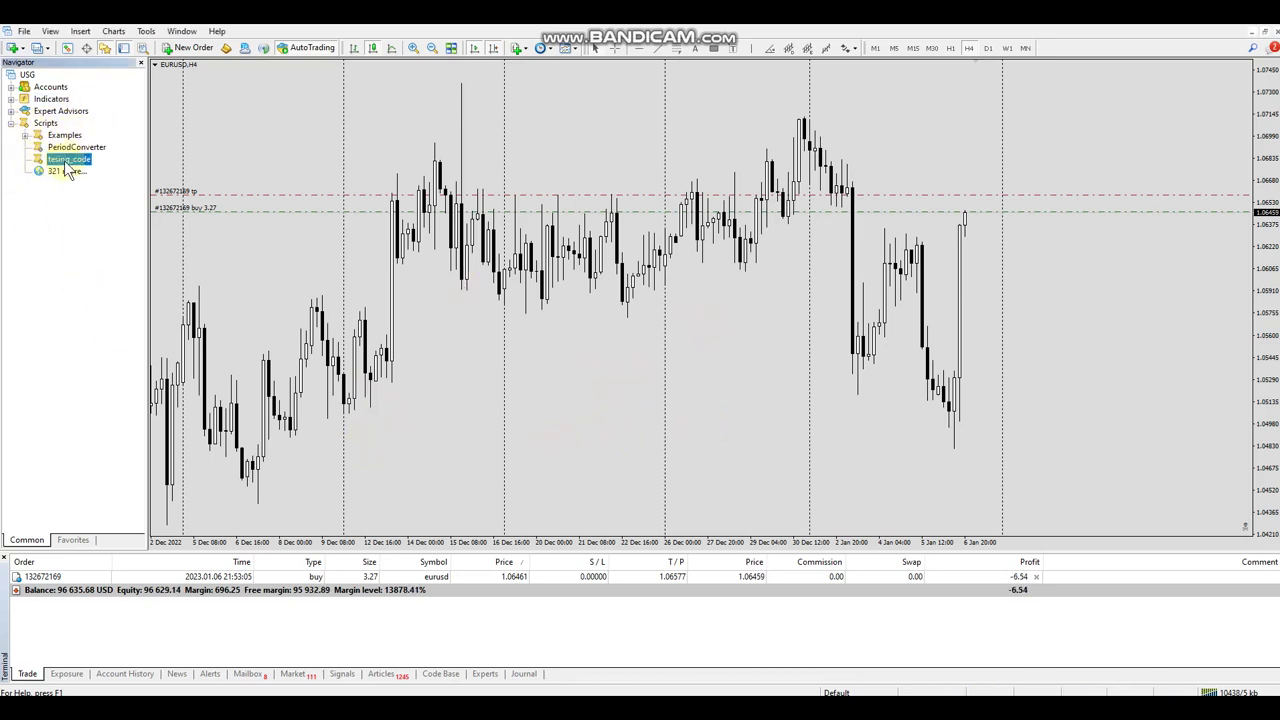
drag(66, 168, 350, 148)
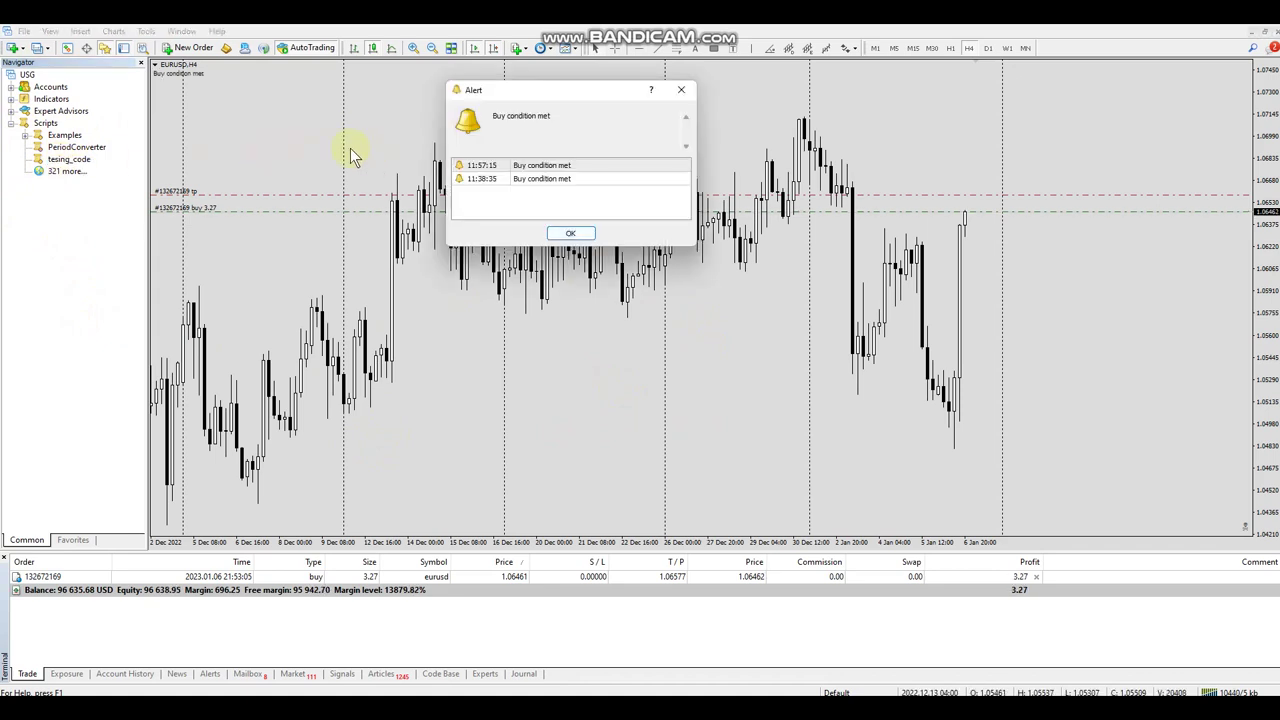
drag(504, 94, 556, 114)
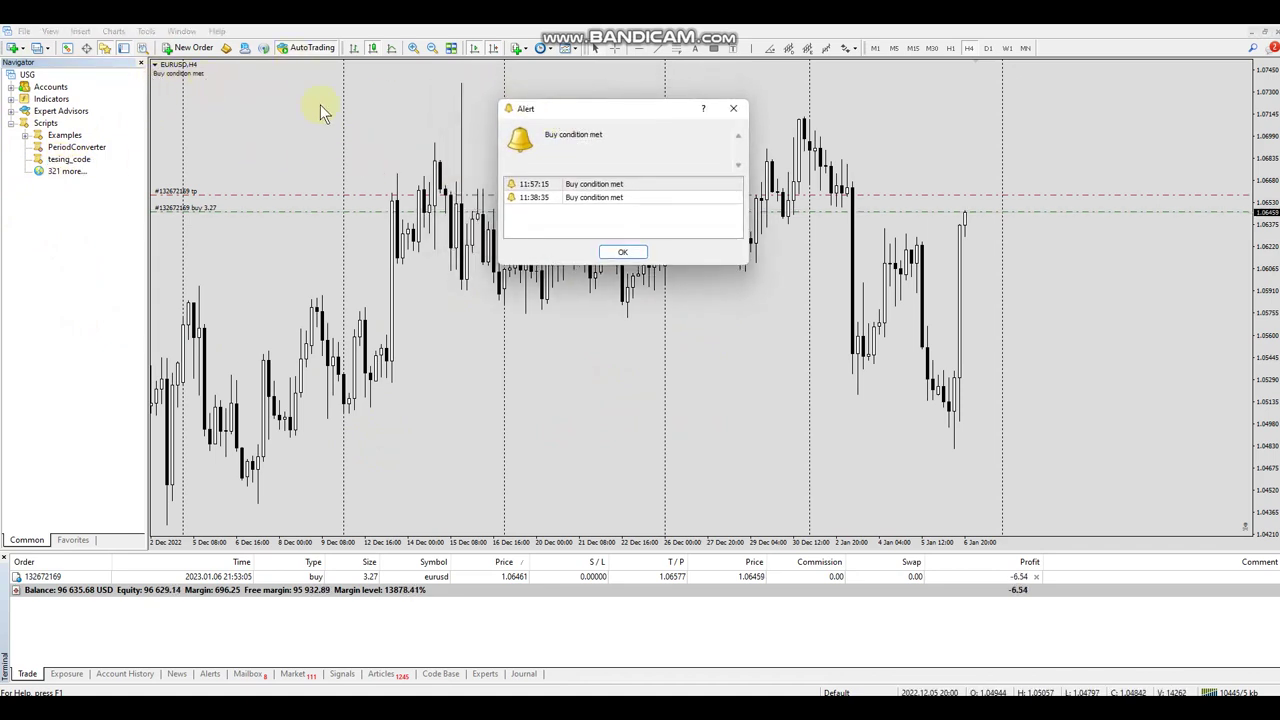
drag(570, 114, 540, 118)
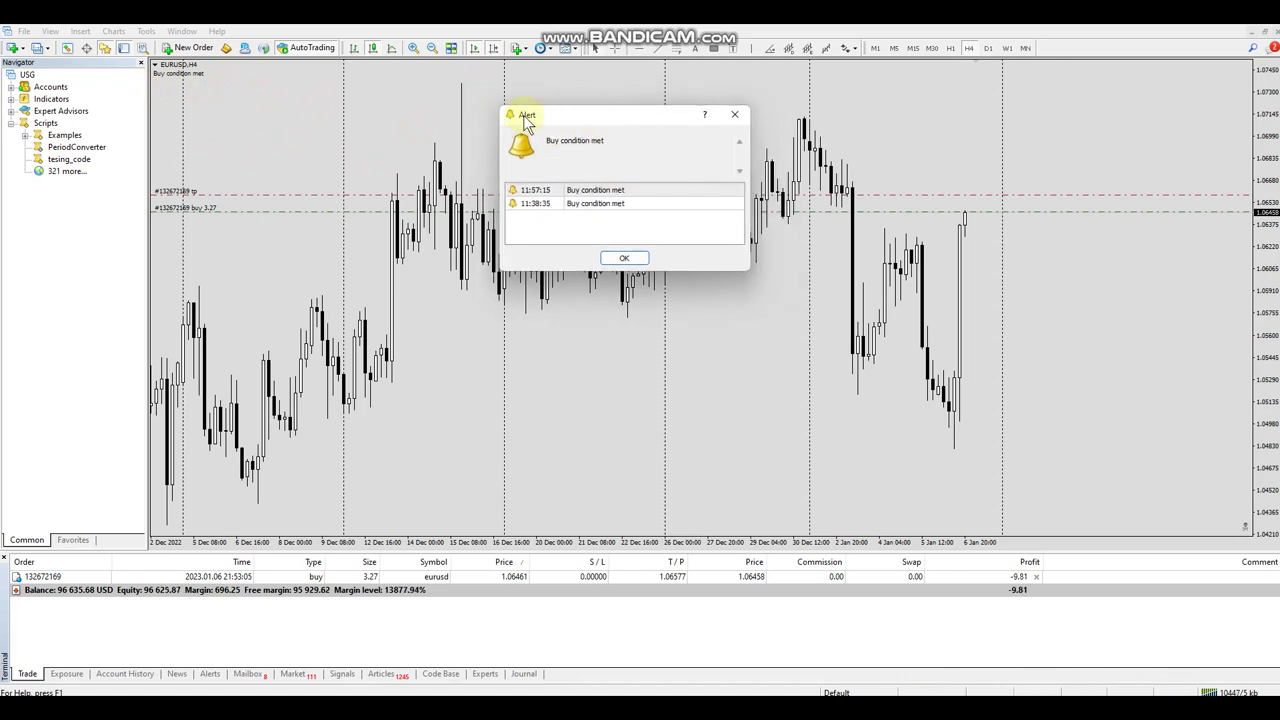
click(625, 265)
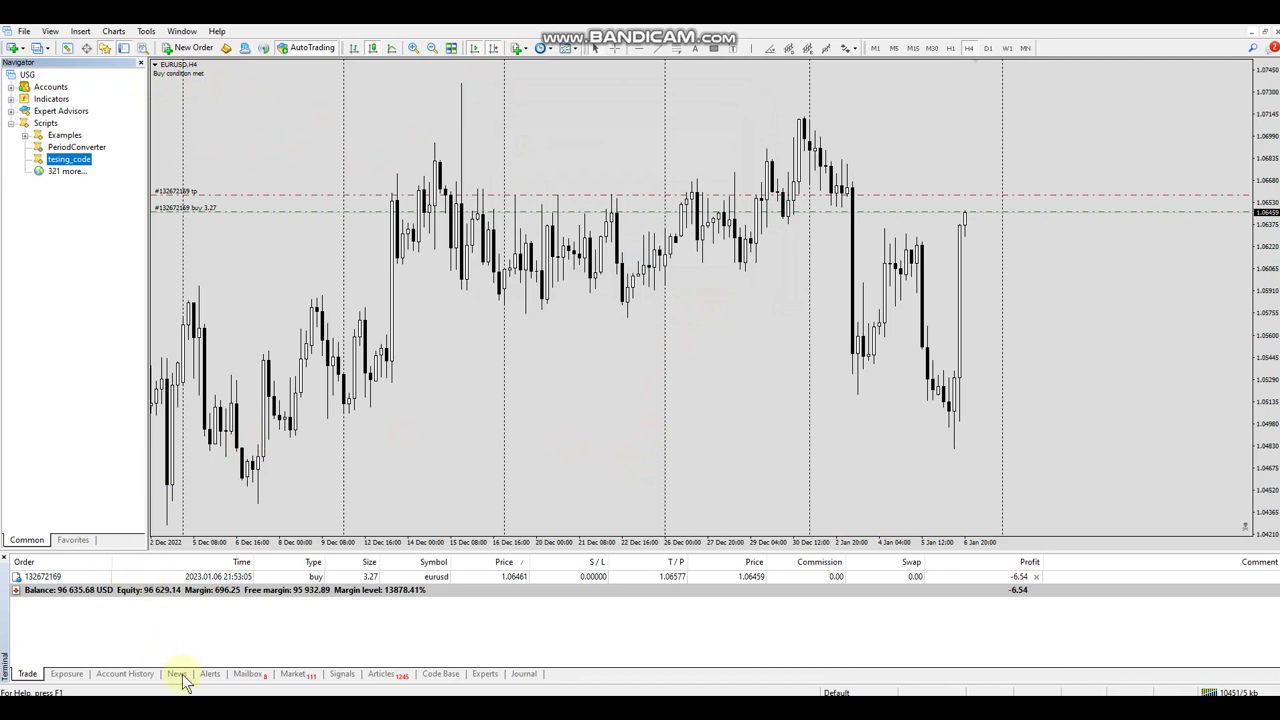
Step: Review the script's removed and Buy condition met entries in the Experts log, then return to Trade
click(488, 674)
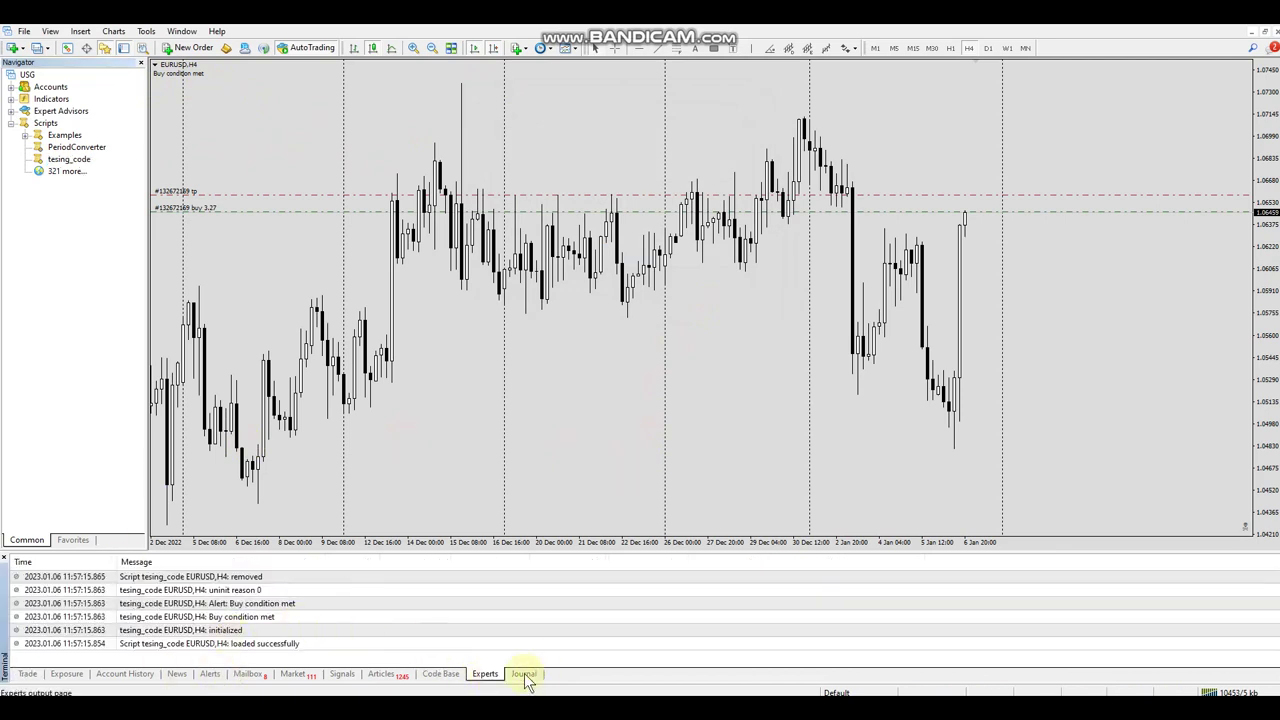
click(148, 578)
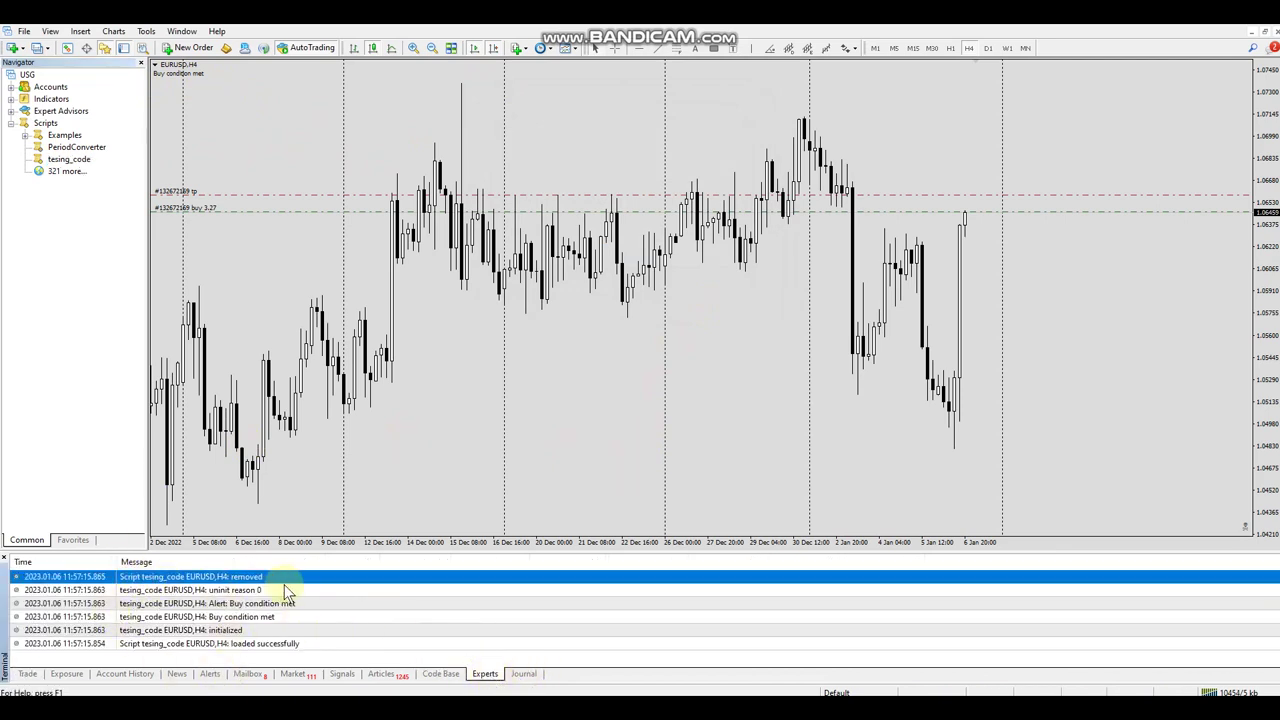
click(264, 605)
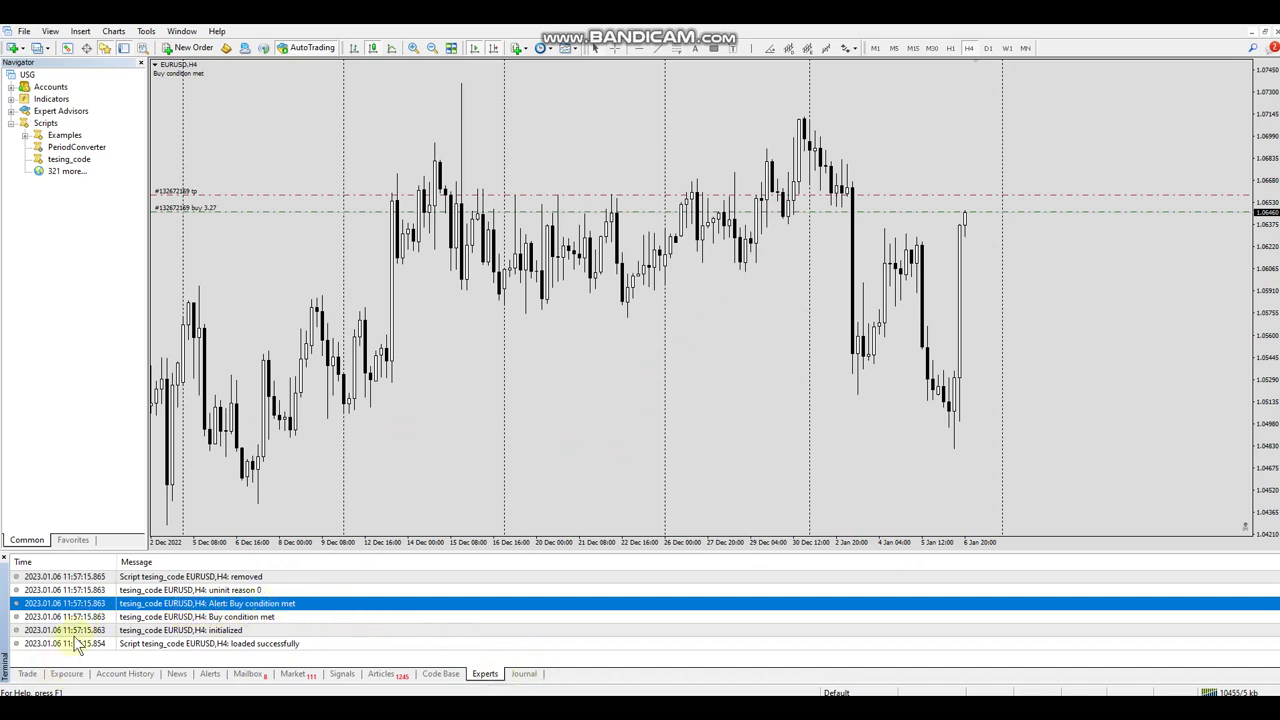
click(27, 674)
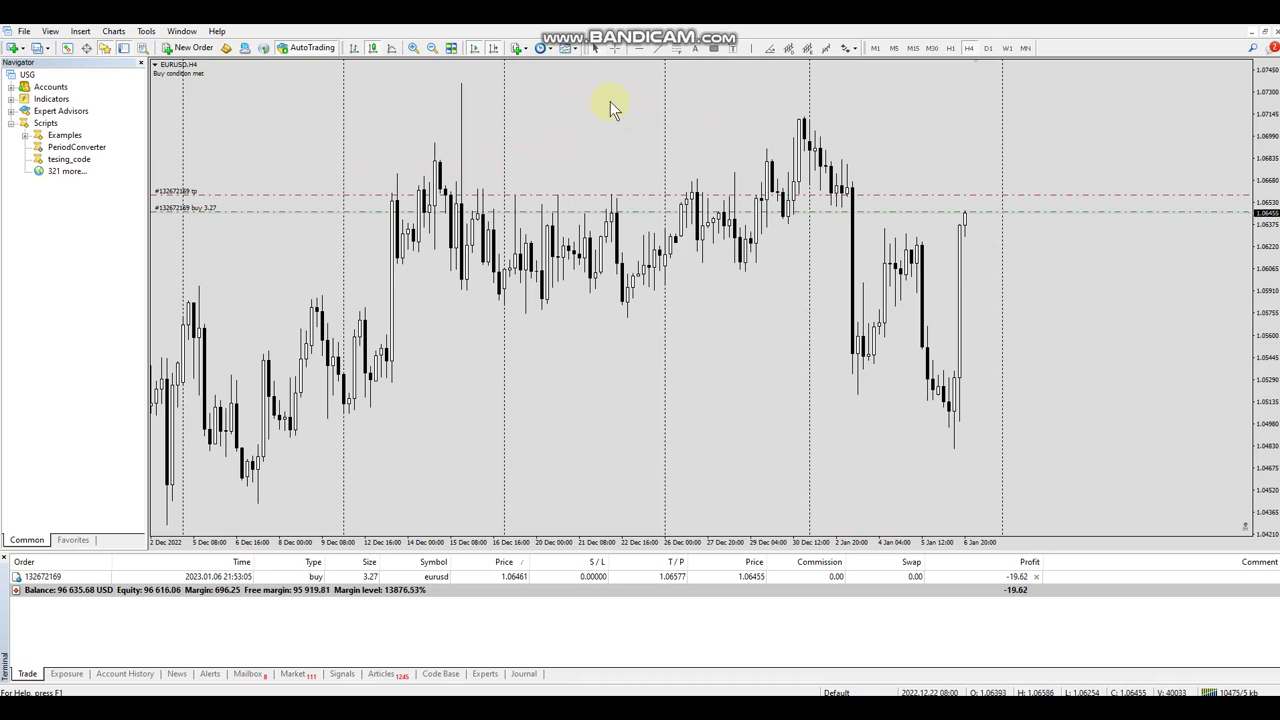
click(226, 49)
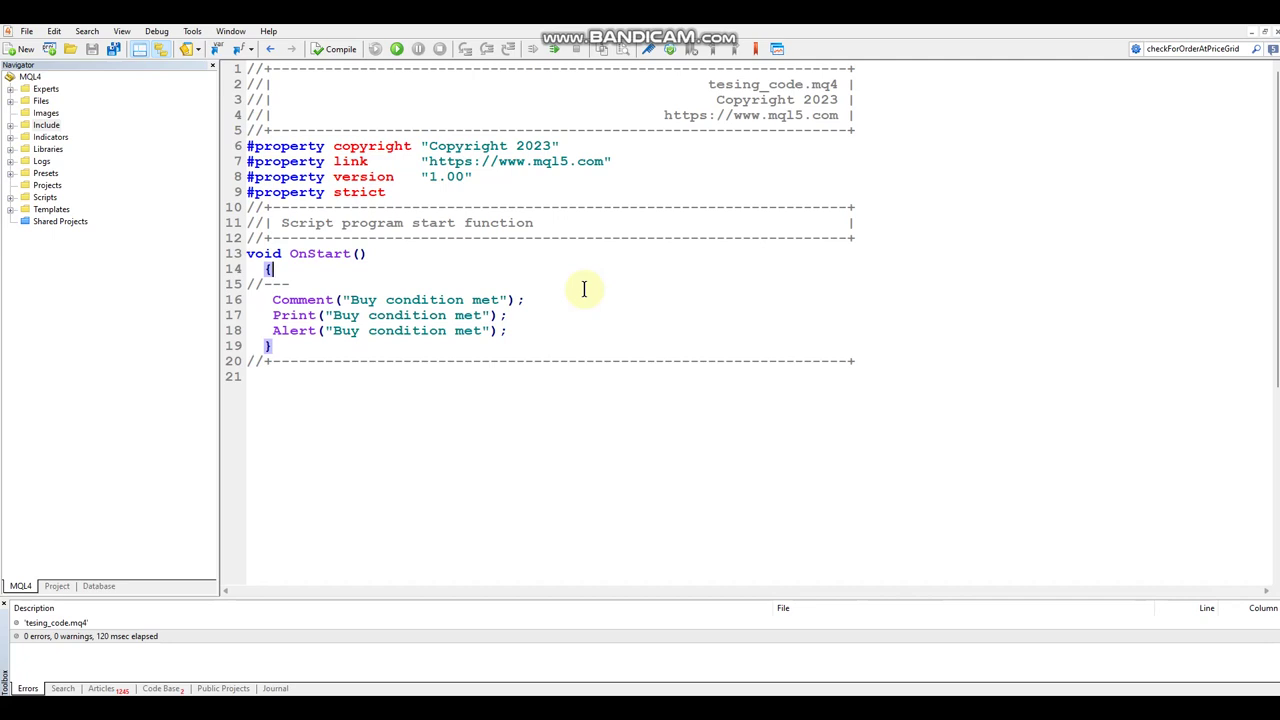
key(F4)
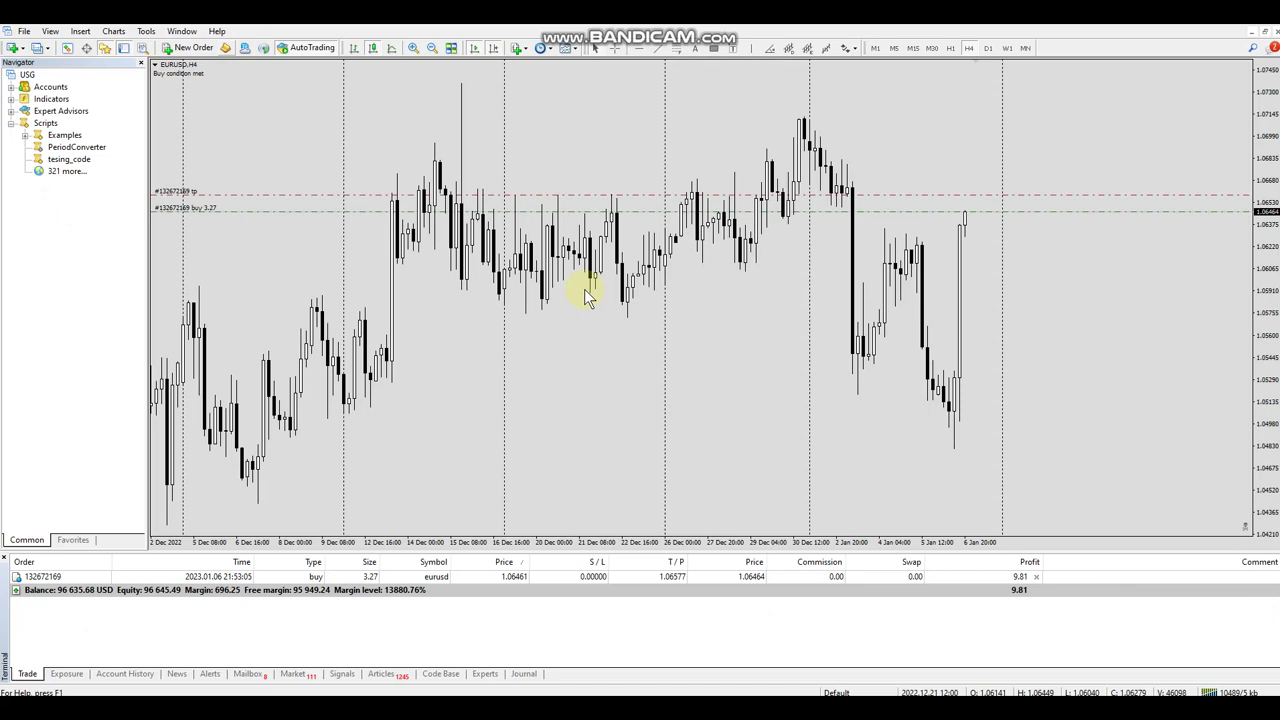
key(F4)
key(F4)
key(F4)
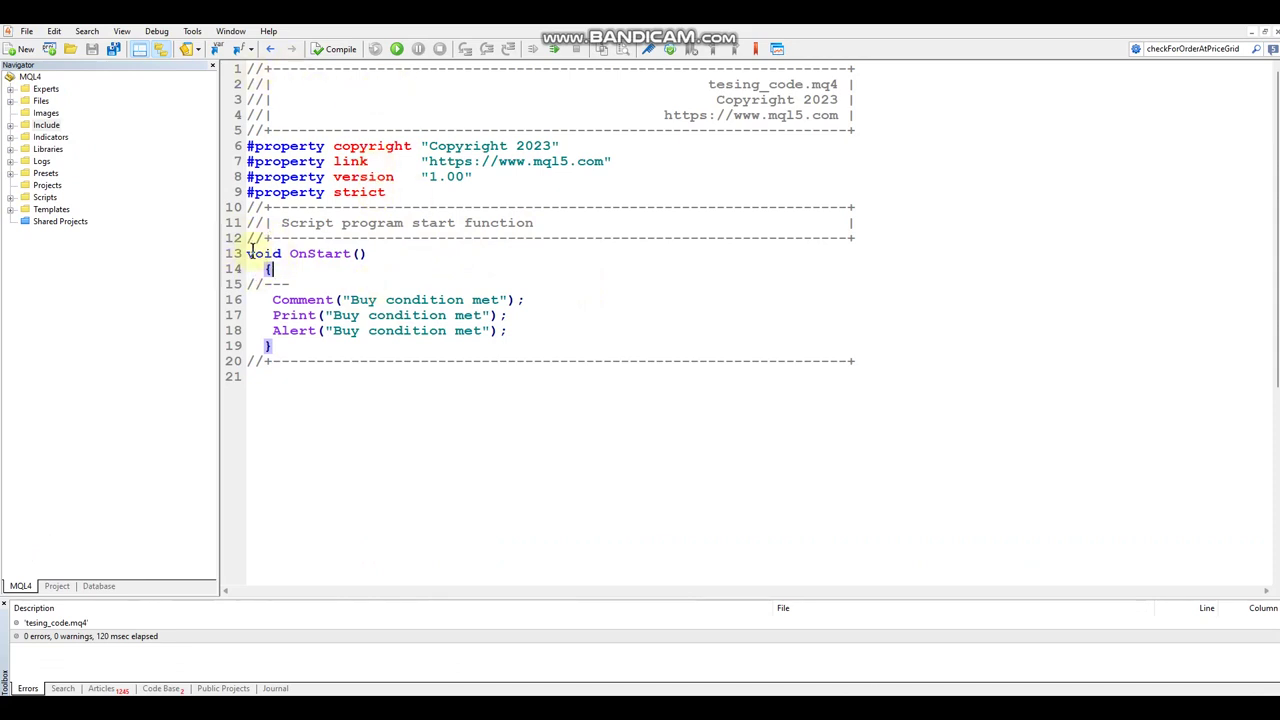
drag(247, 253, 566, 340)
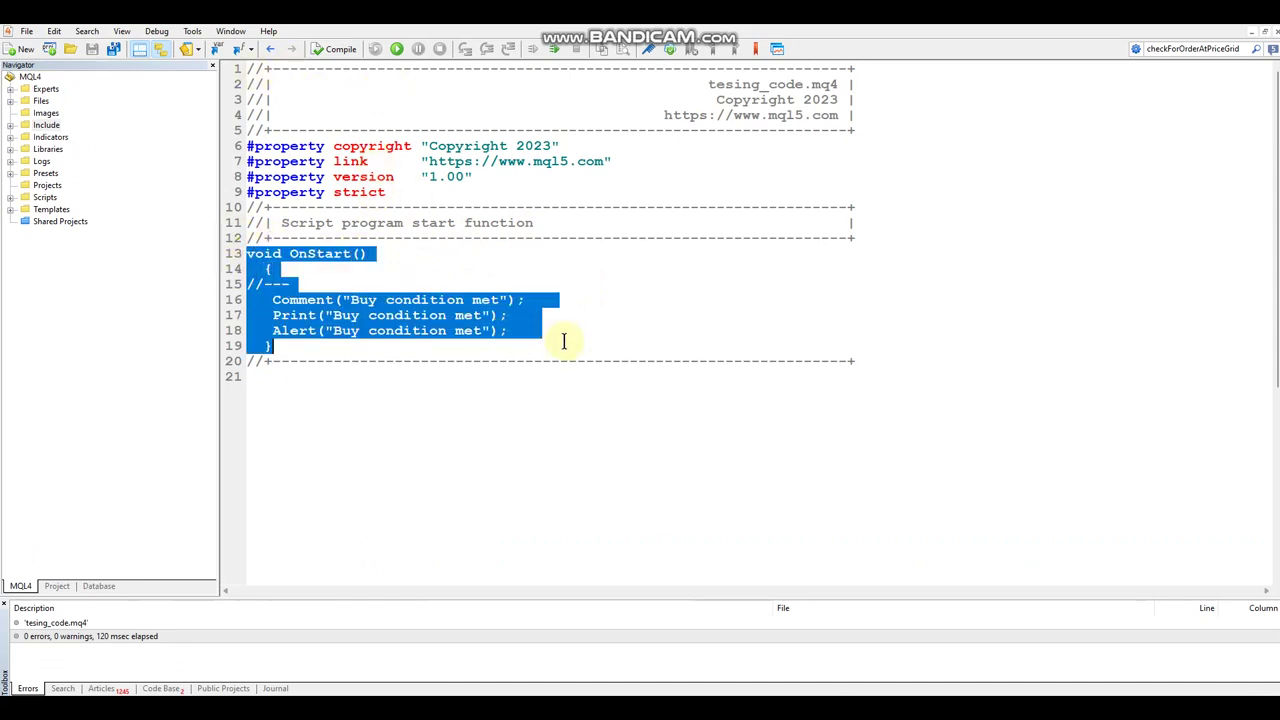
click(388, 377)
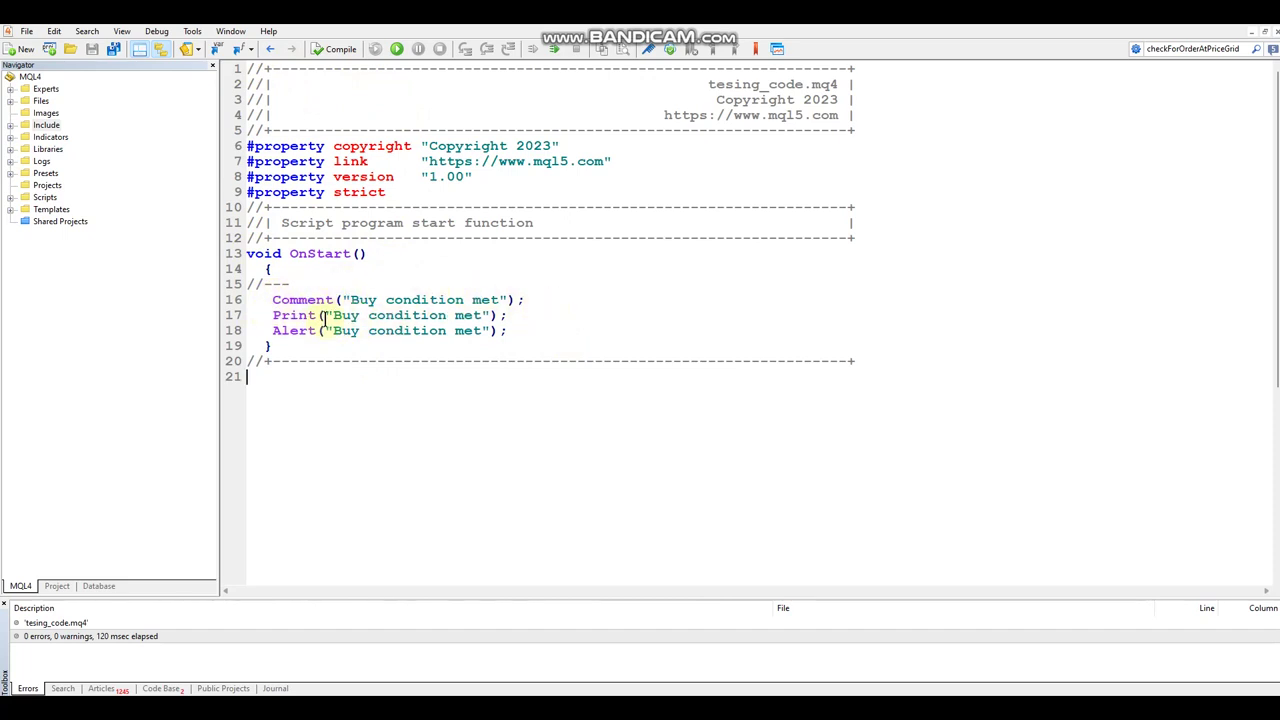
drag(272, 317, 313, 317)
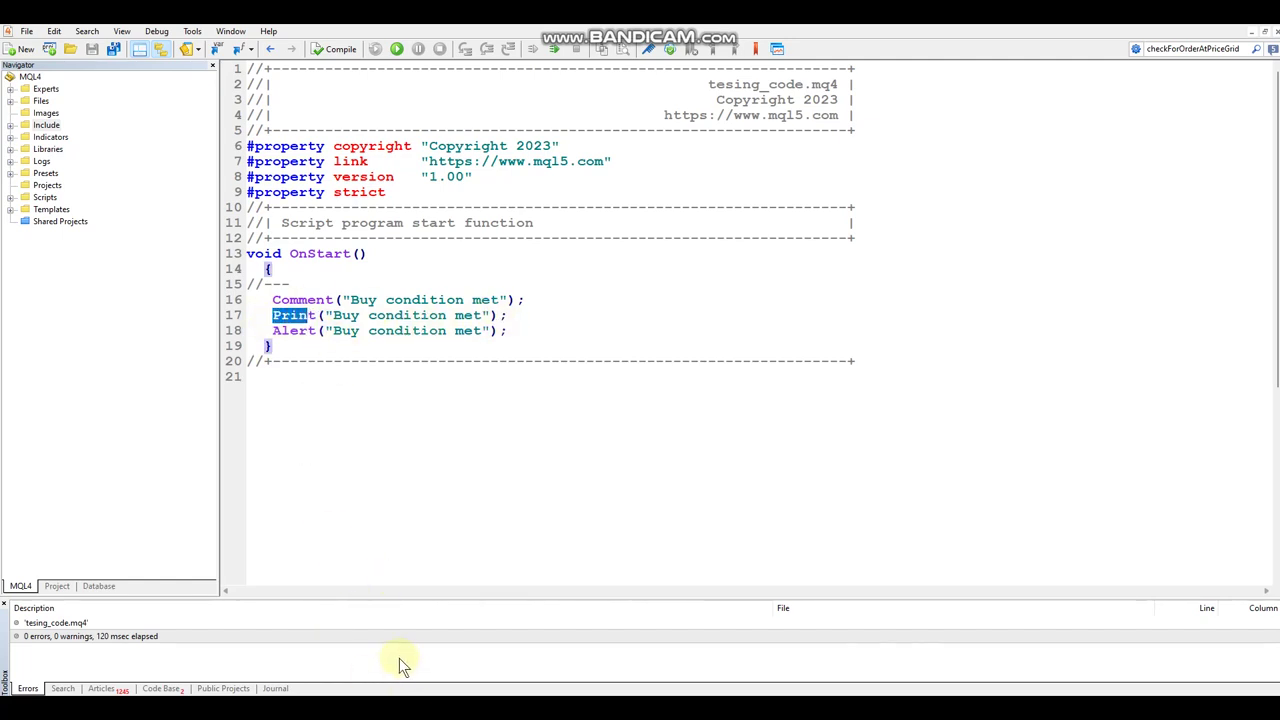
click(512, 331)
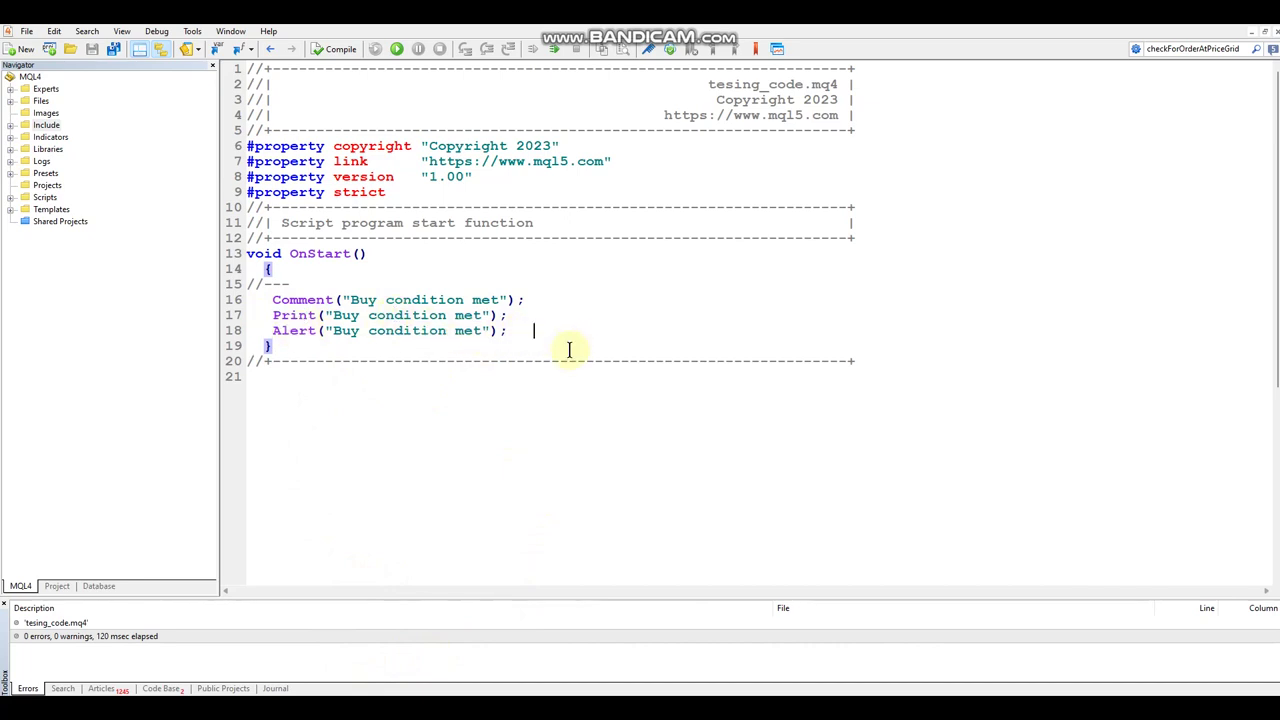
drag(271, 298, 531, 350)
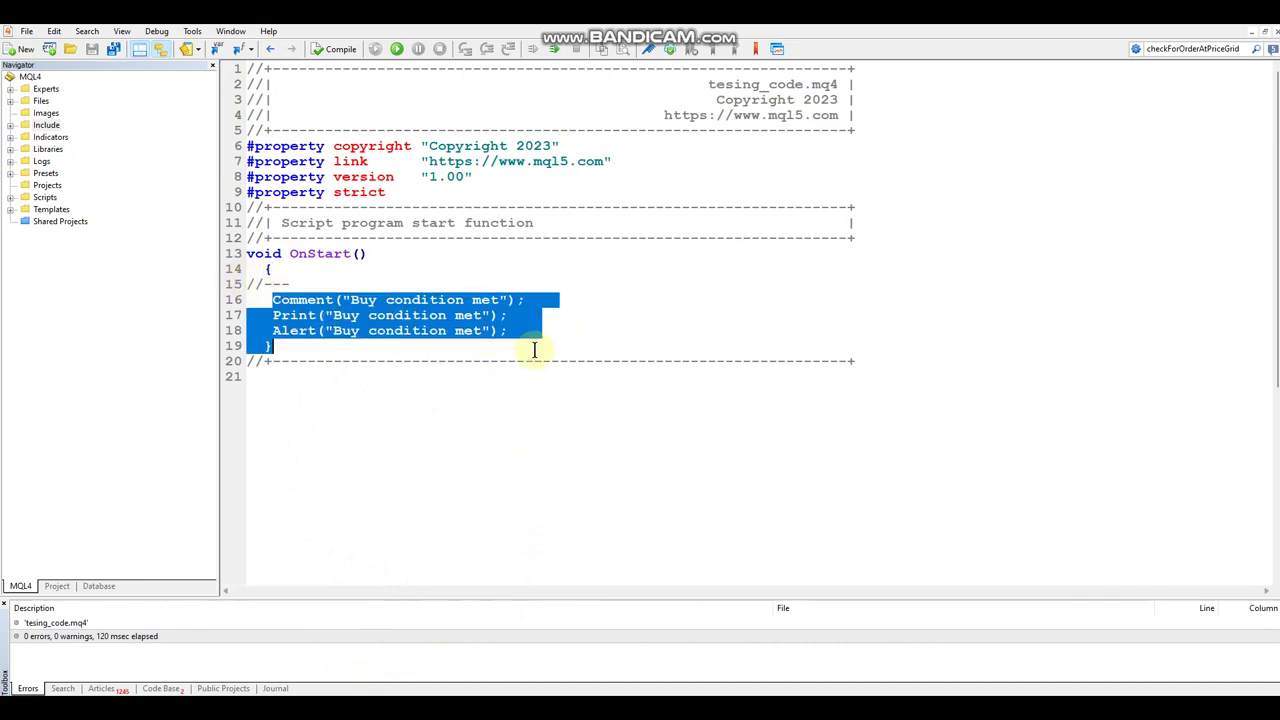
click(434, 404)
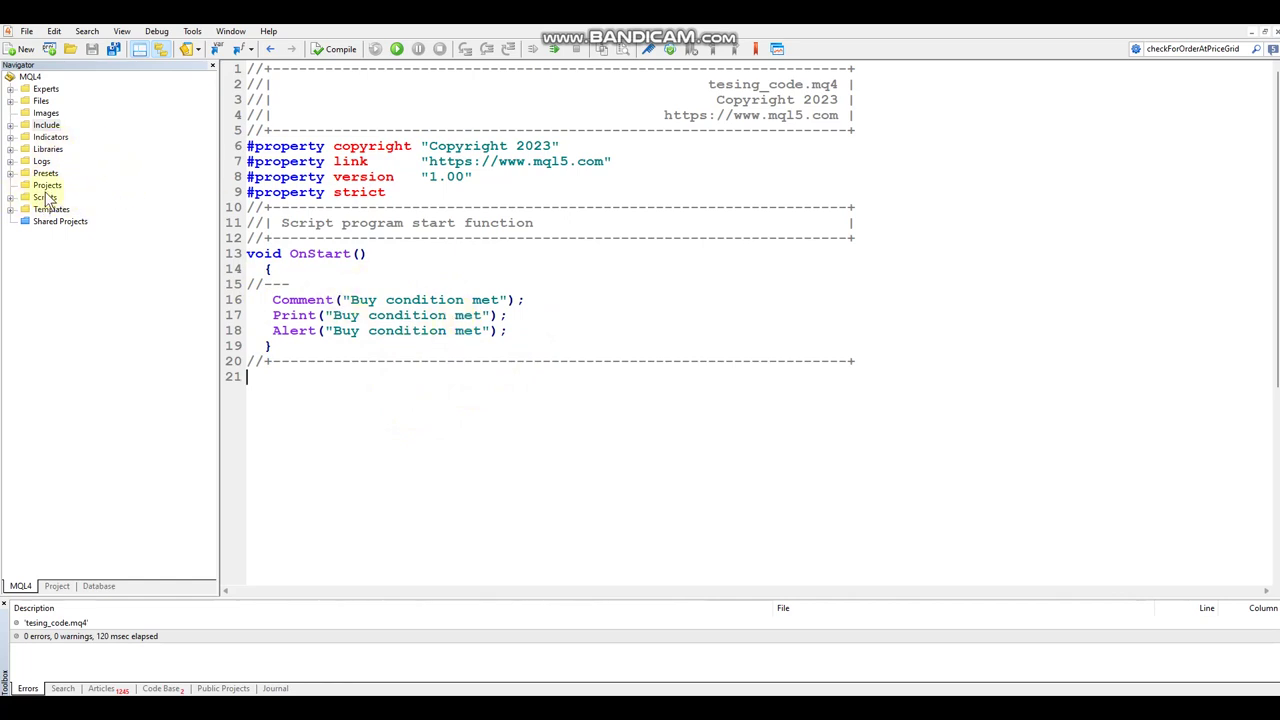
drag(410, 84, 407, 95)
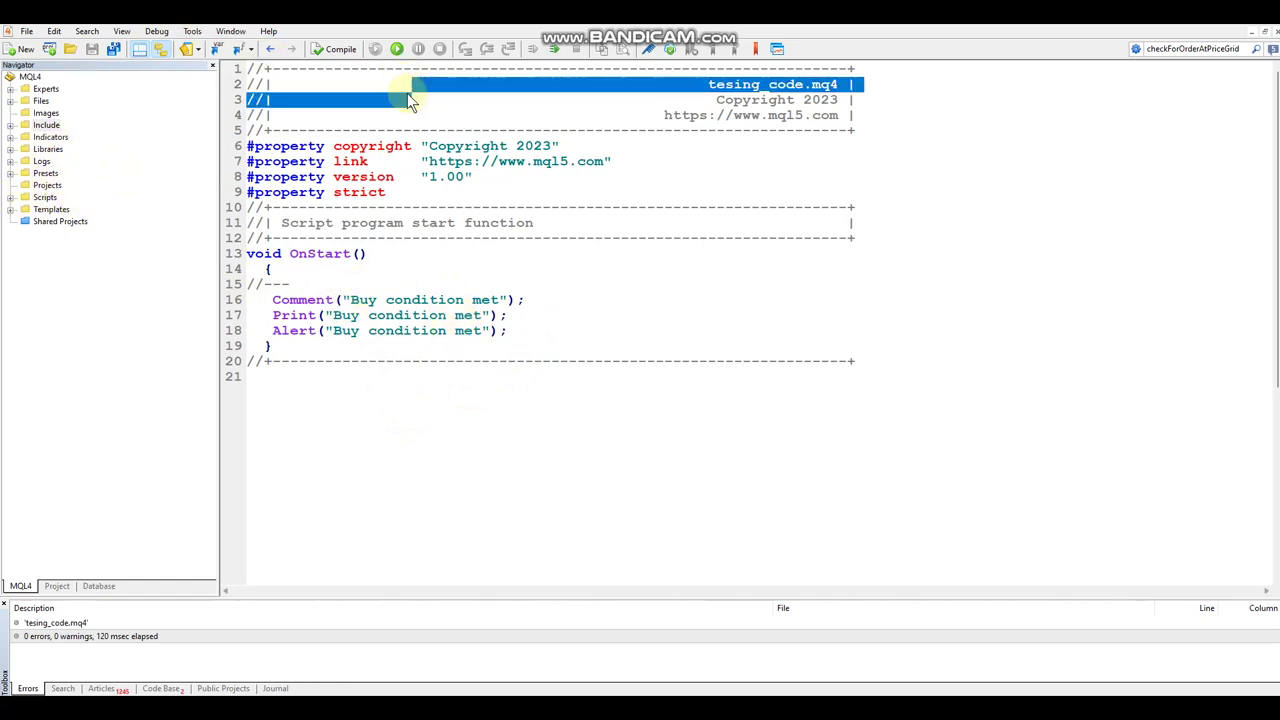
key(alt+Tab)
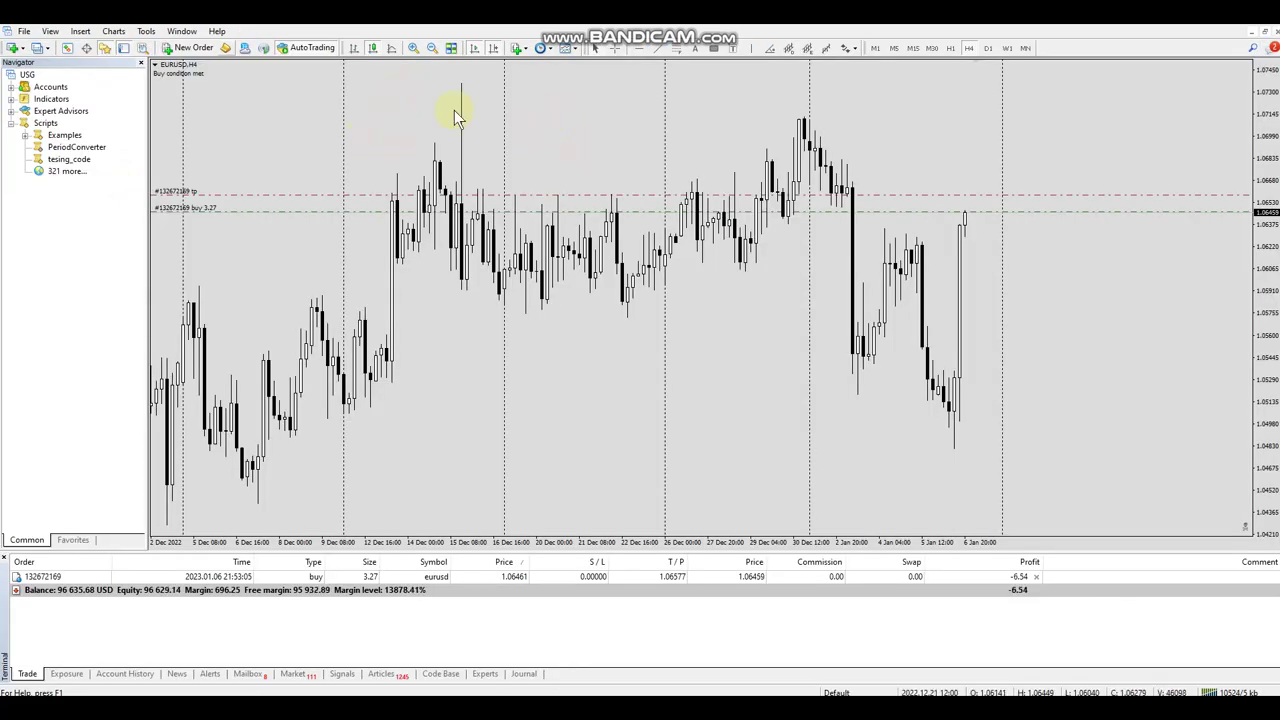
Step: Attach the UFX_Trend_Report custom indicator to the EURUSD H4 chart and apply its settings
click(12, 124)
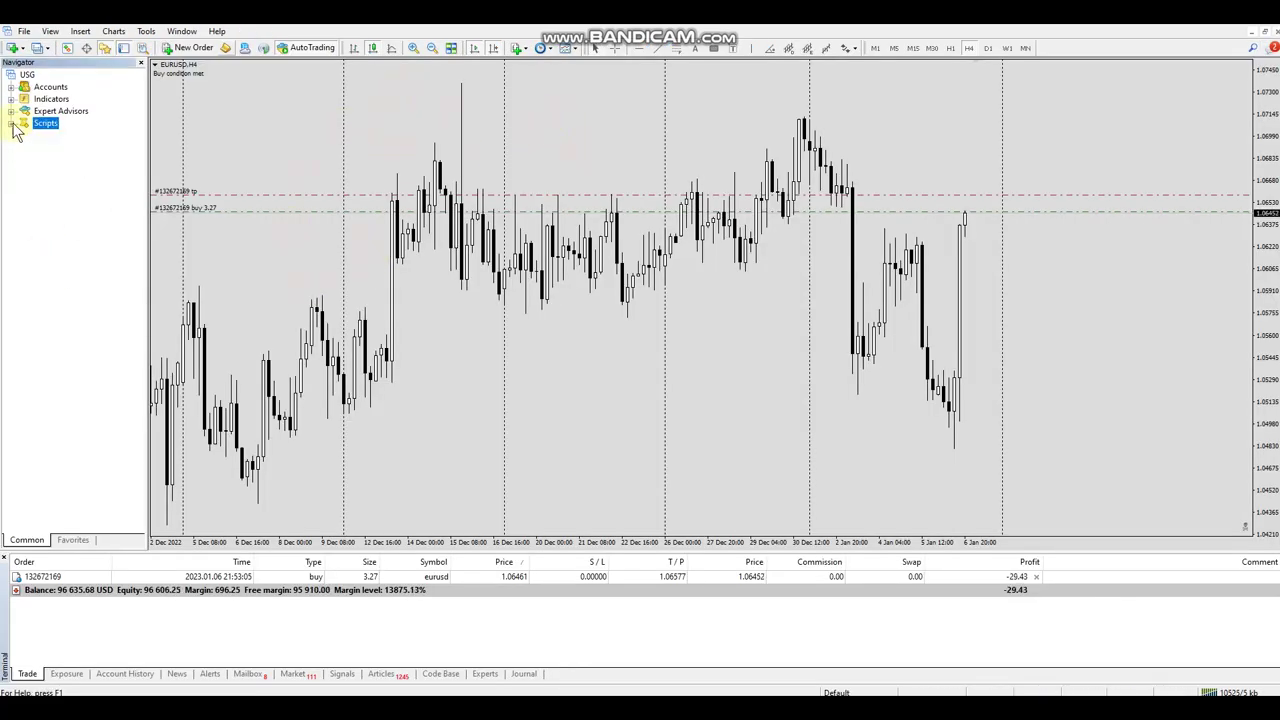
click(11, 99)
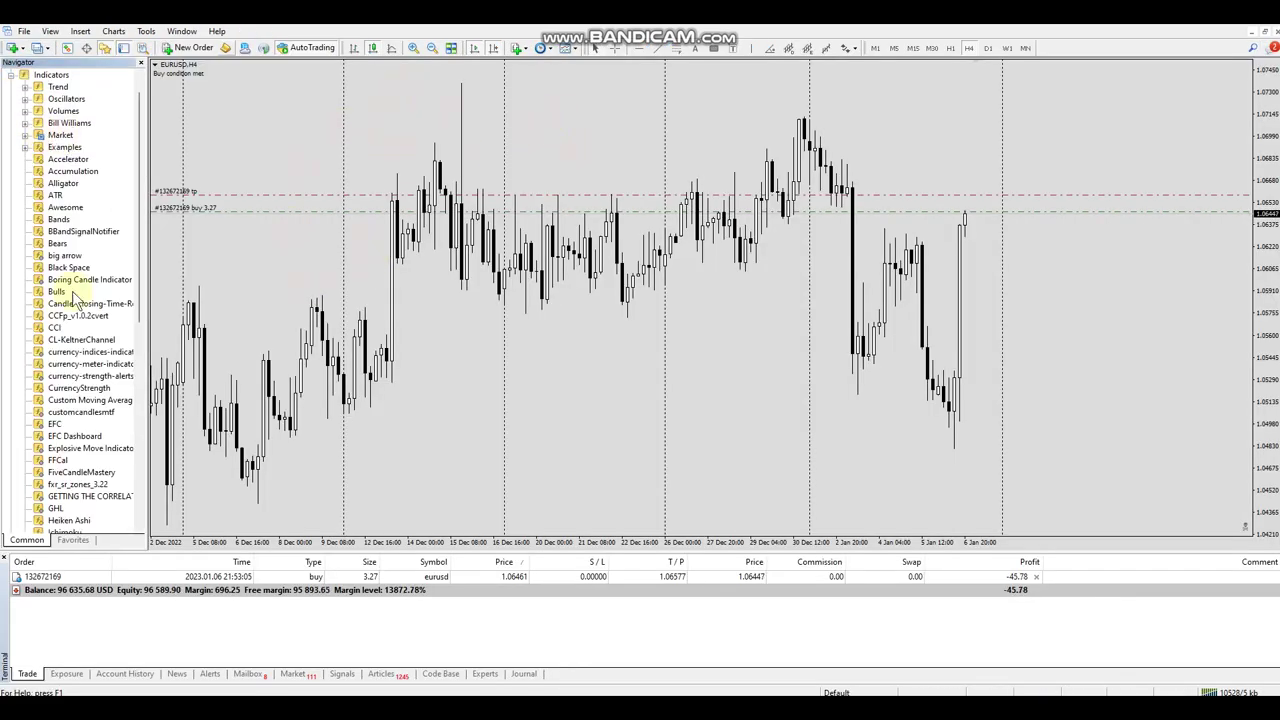
drag(137, 211, 688, 390)
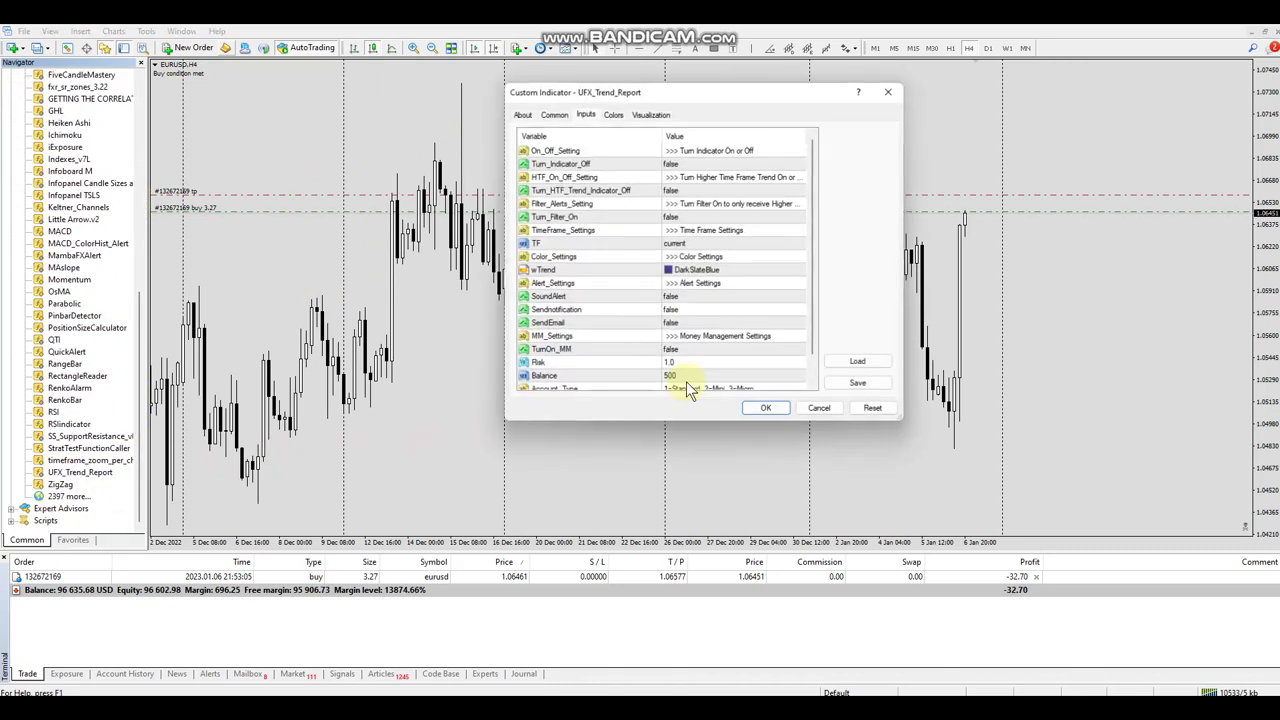
drag(814, 220, 819, 342)
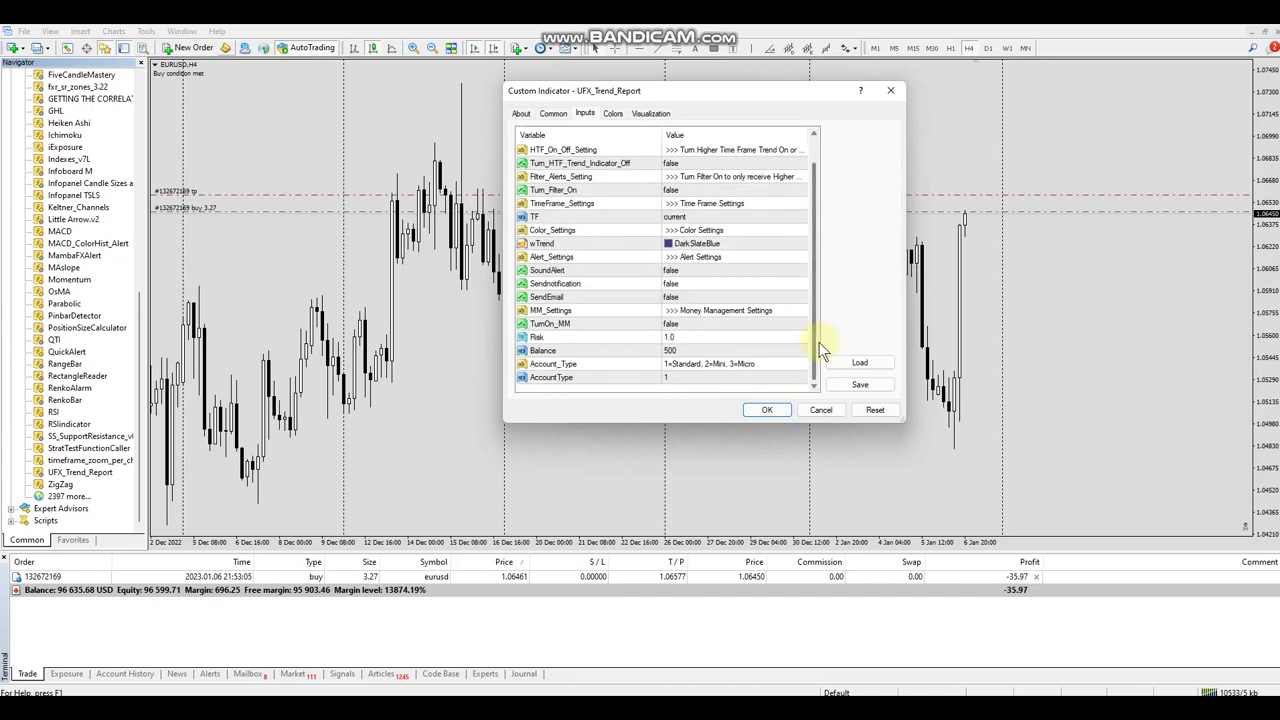
click(767, 410)
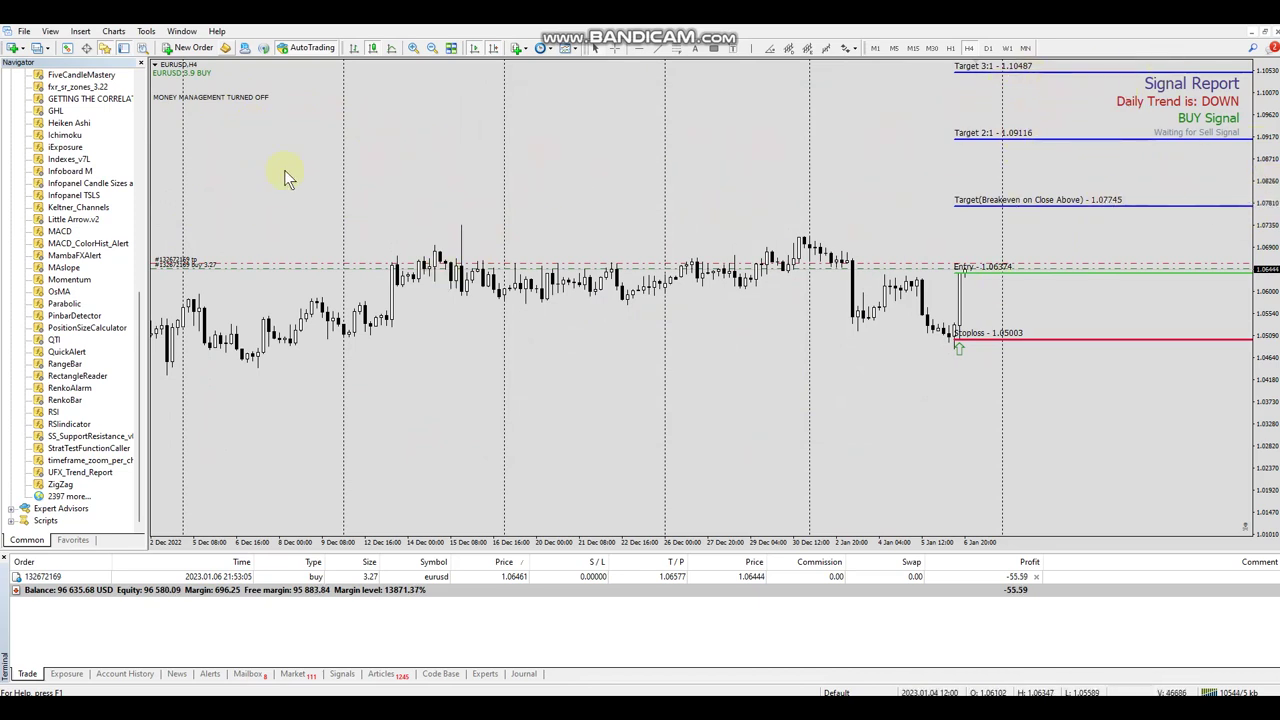
Step: Delete UFX_Trend_Report from the chart through the Indicators List
right_click(555, 169)
click(594, 214)
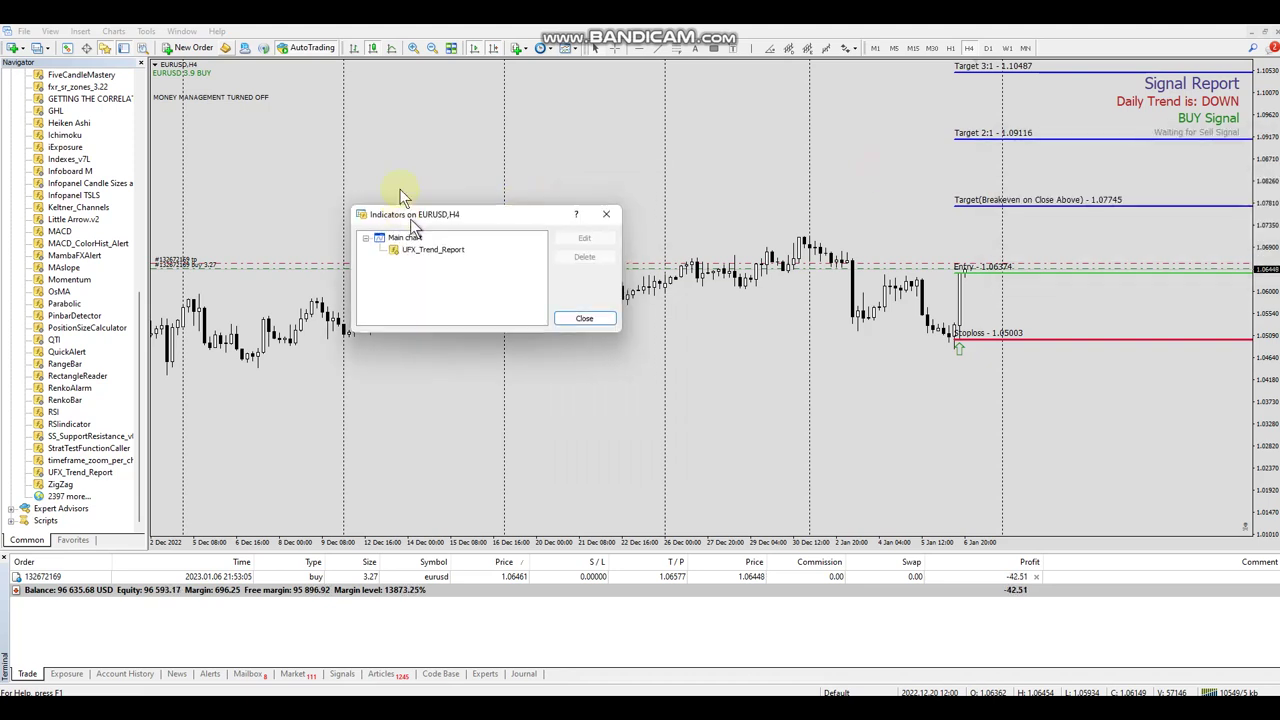
click(420, 216)
click(573, 222)
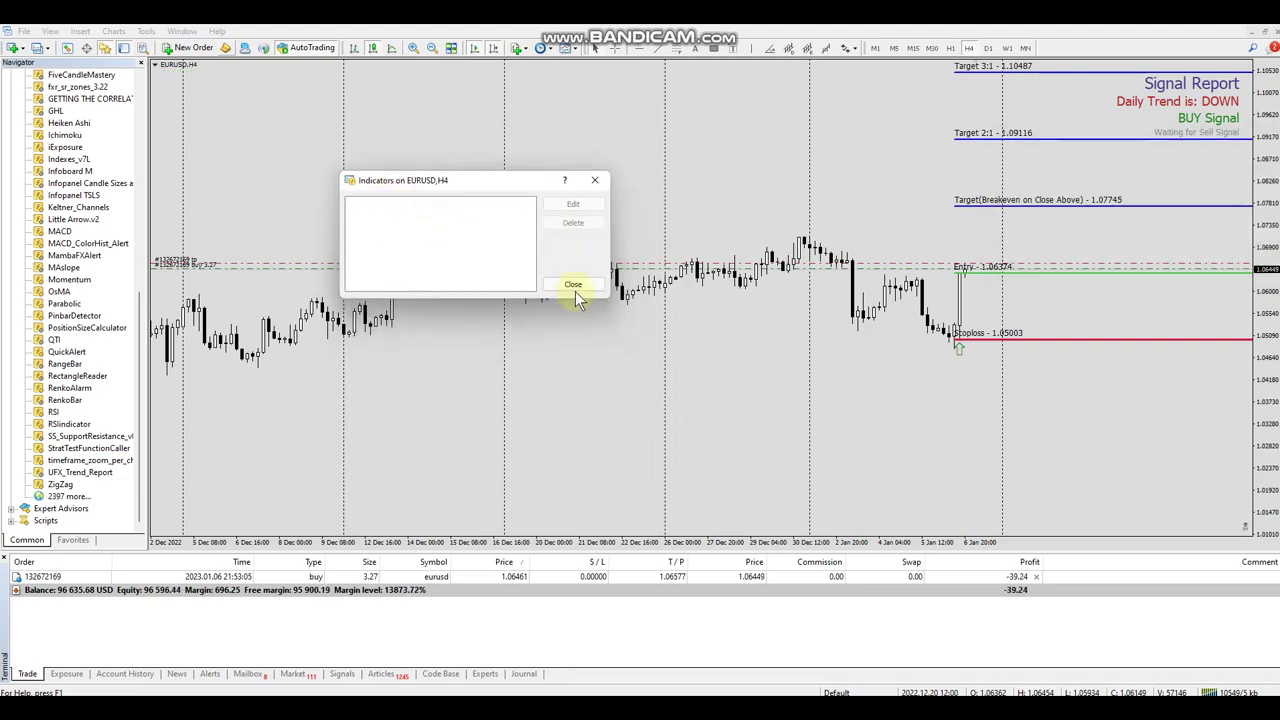
click(573, 285)
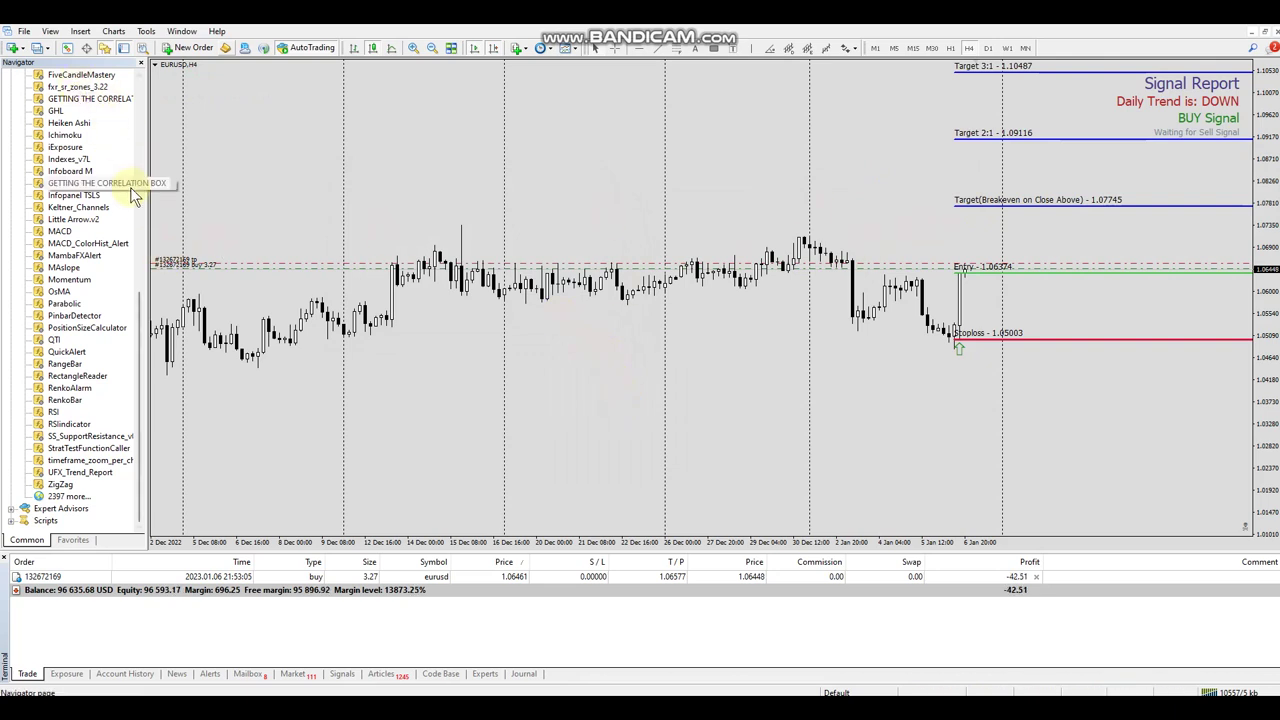
Step: Collapse the Indicators folder in the Navigator and expand Expert Advisors
scroll(110, 170, up, 2)
scroll(110, 170, up, 9)
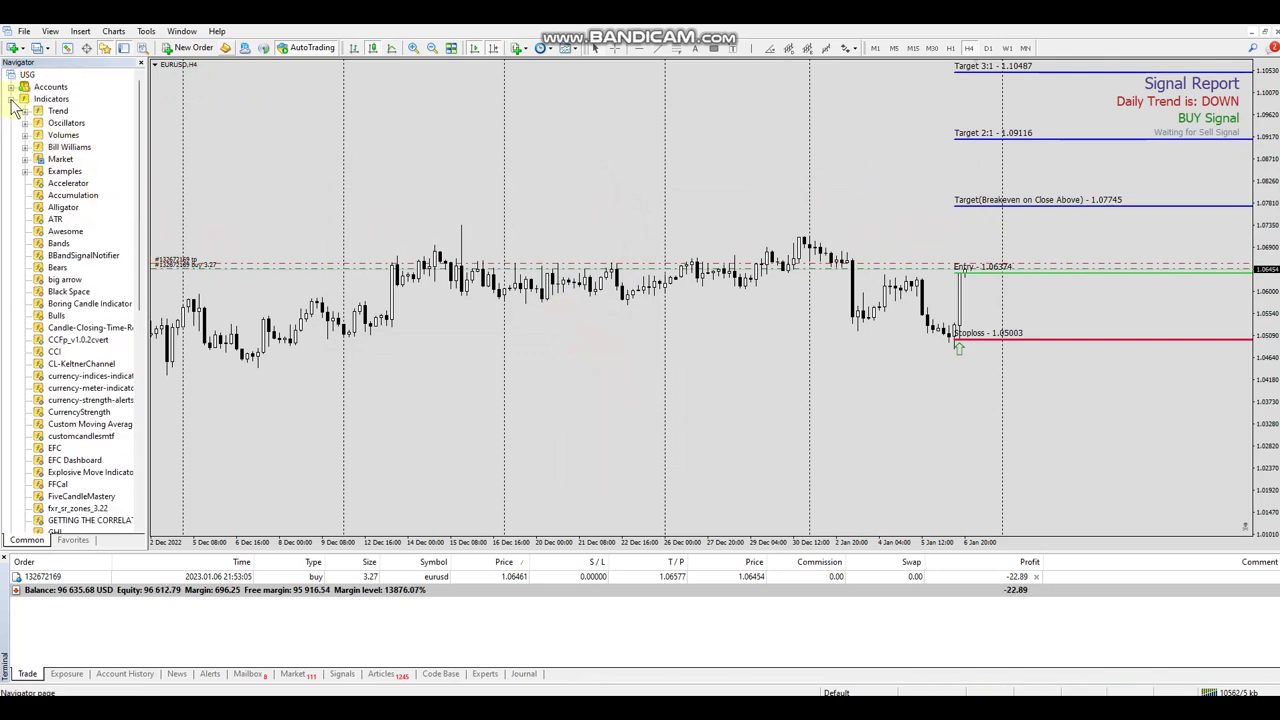
click(11, 99)
click(11, 111)
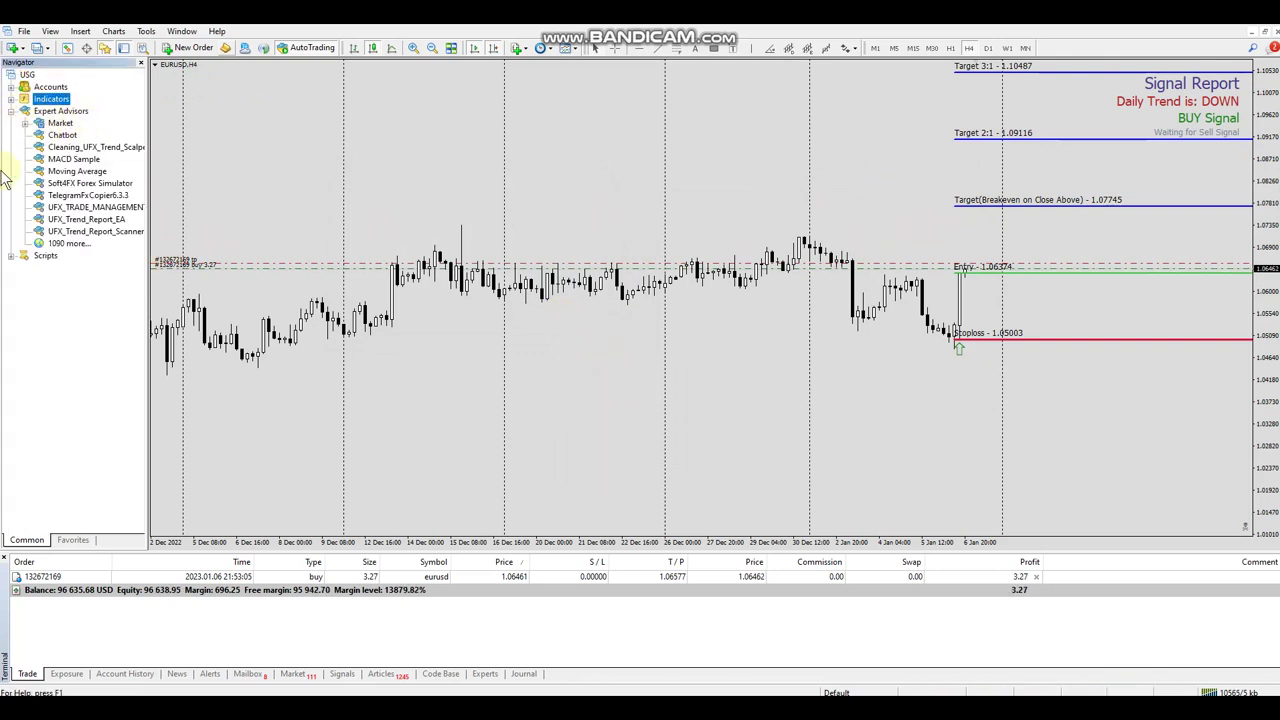
Step: Attach UFX_TRADE_MANAGEMENT to the EURUSD H4 chart, accepting its default settings
drag(86, 207, 308, 175)
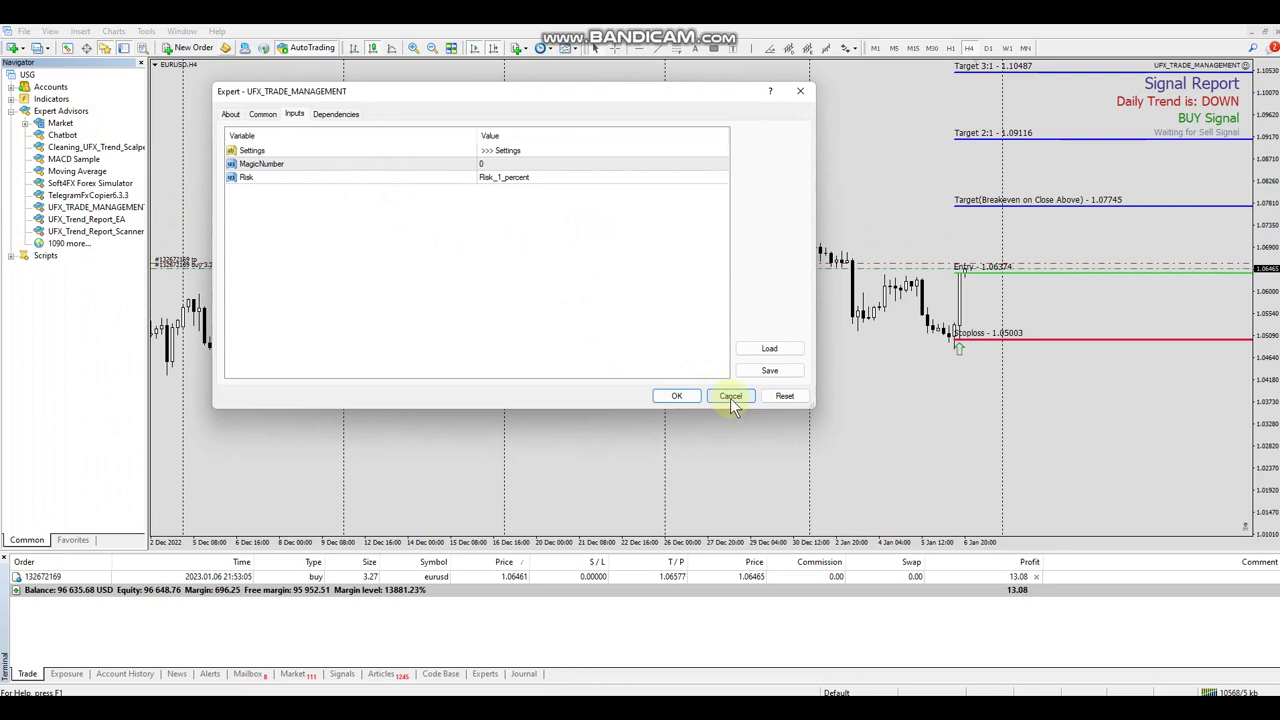
click(677, 396)
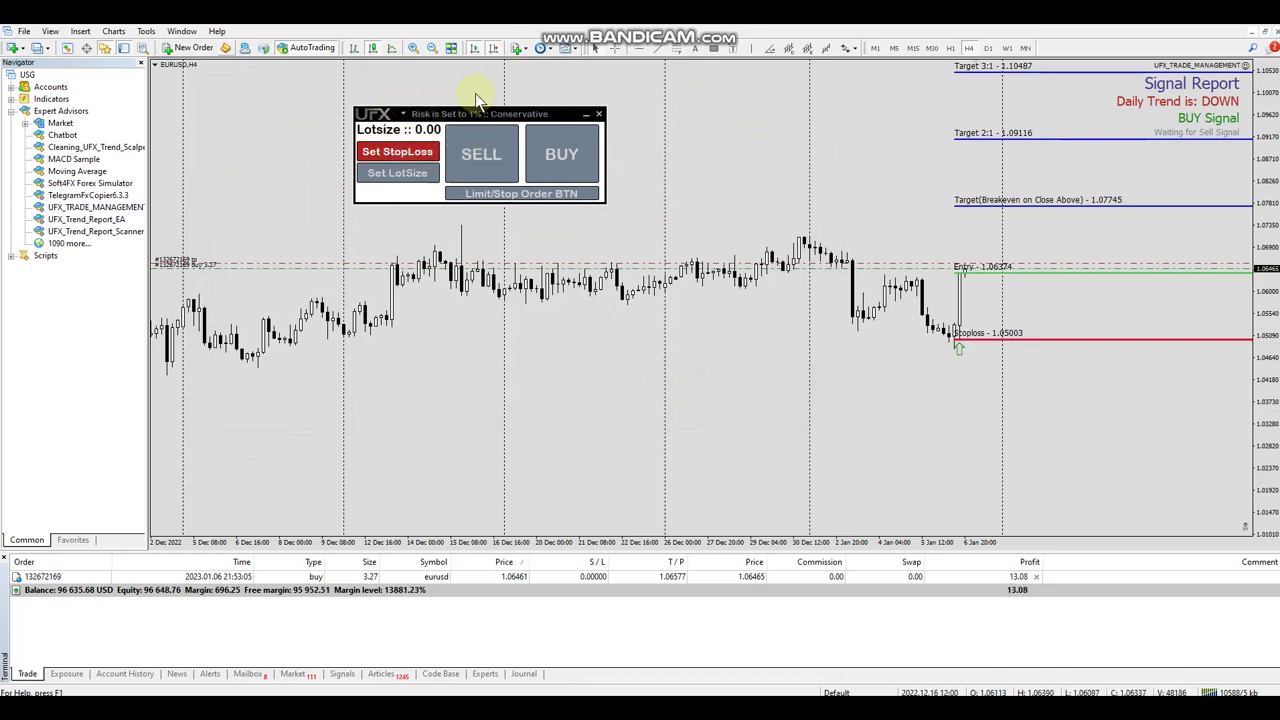
Step: Place a stop-loss line below price and calculate the lot size from it
click(406, 150)
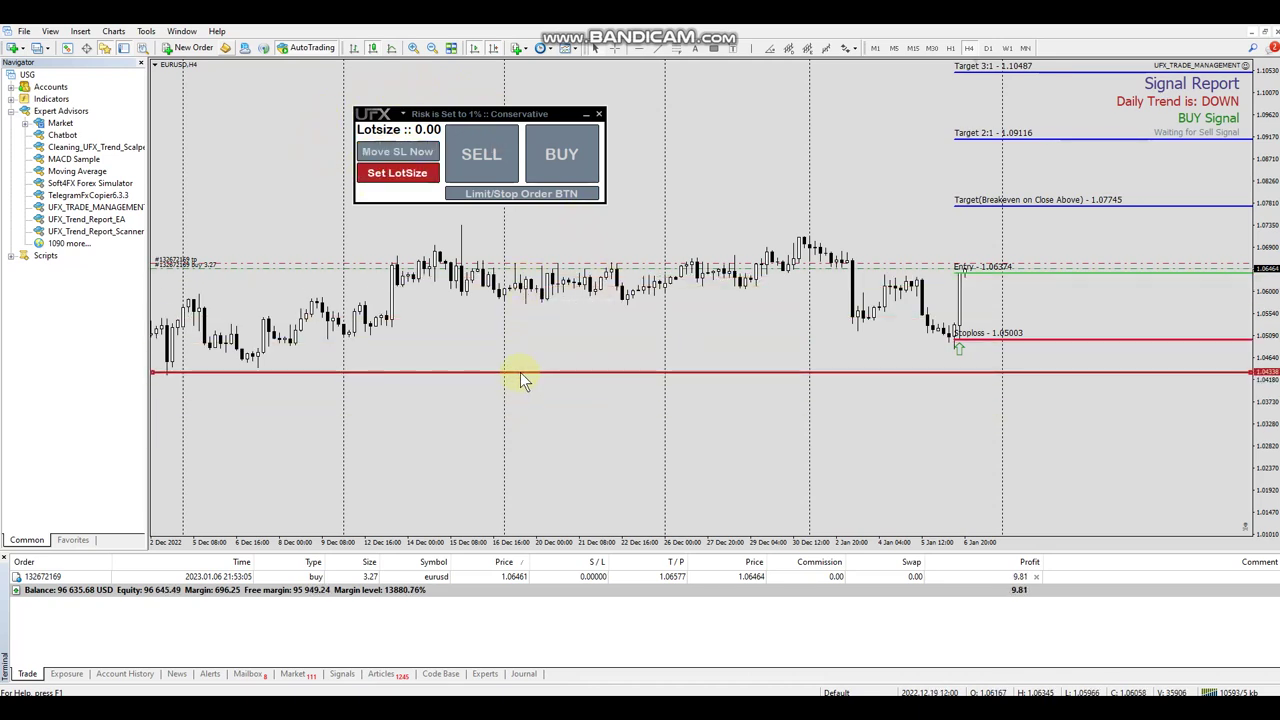
click(518, 378)
click(397, 174)
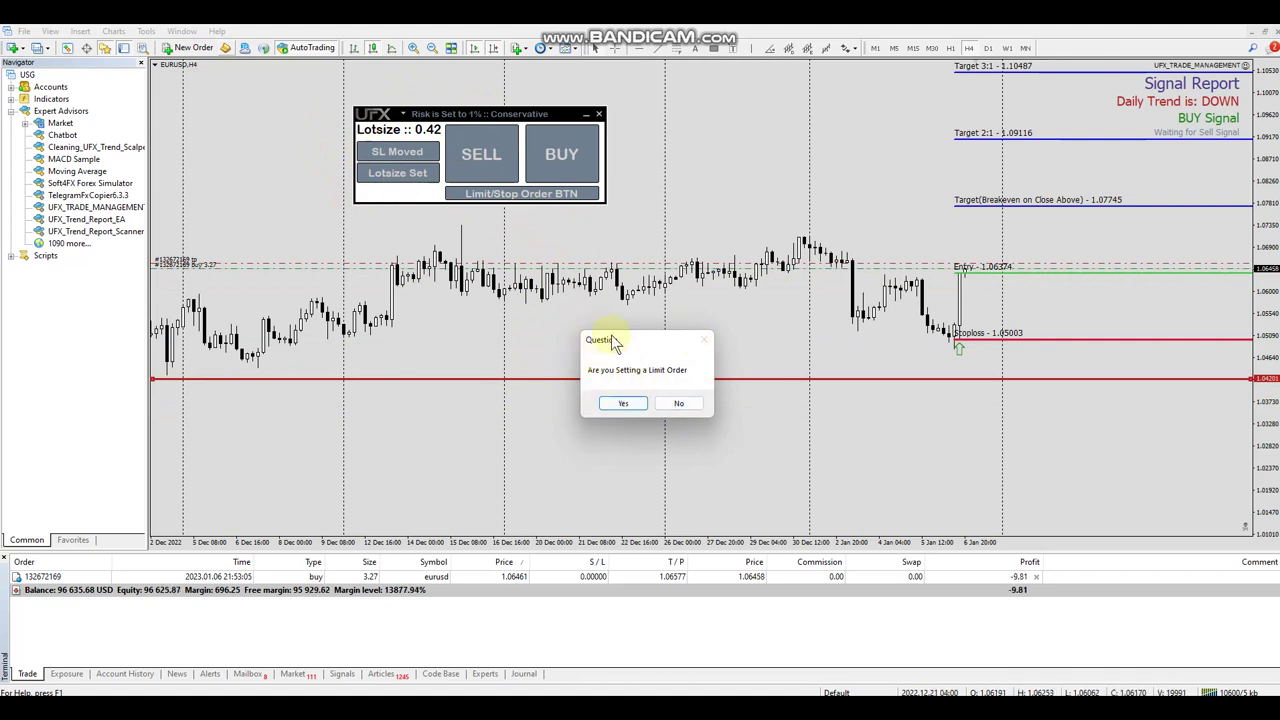
Step: Answer No to the limit and stop order prompts, then close the trade panel
drag(600, 340, 509, 325)
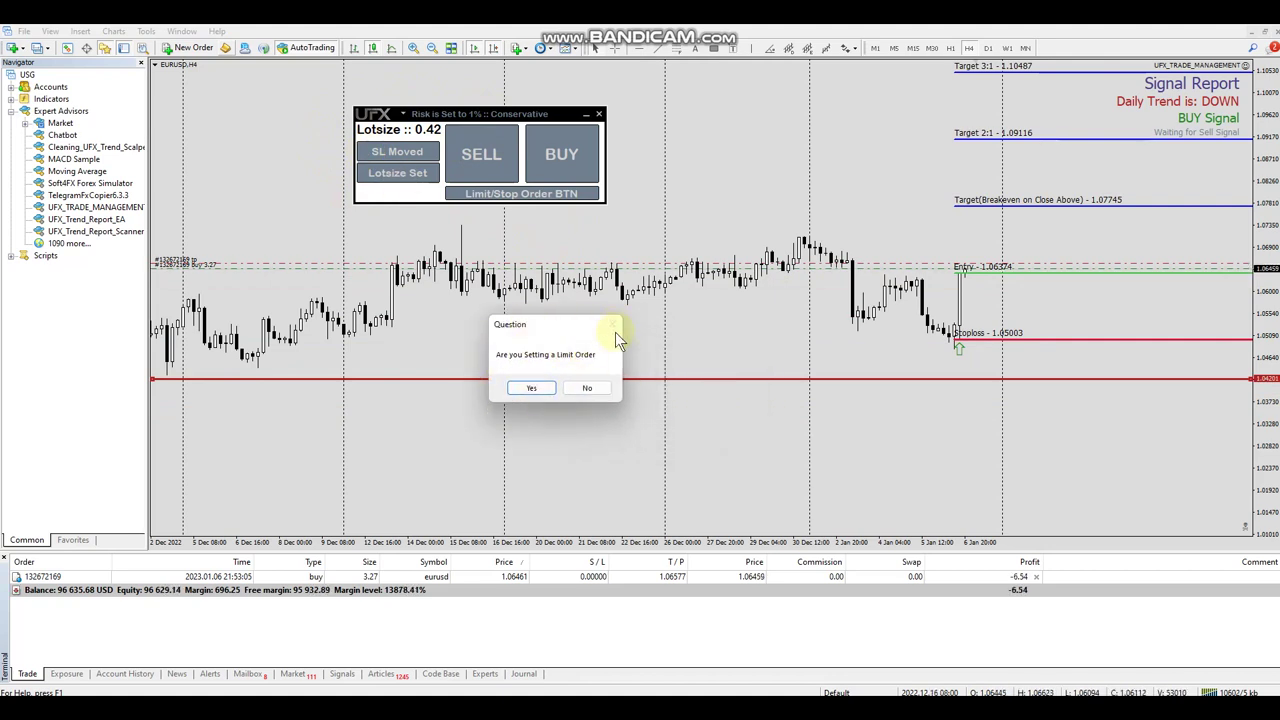
click(578, 391)
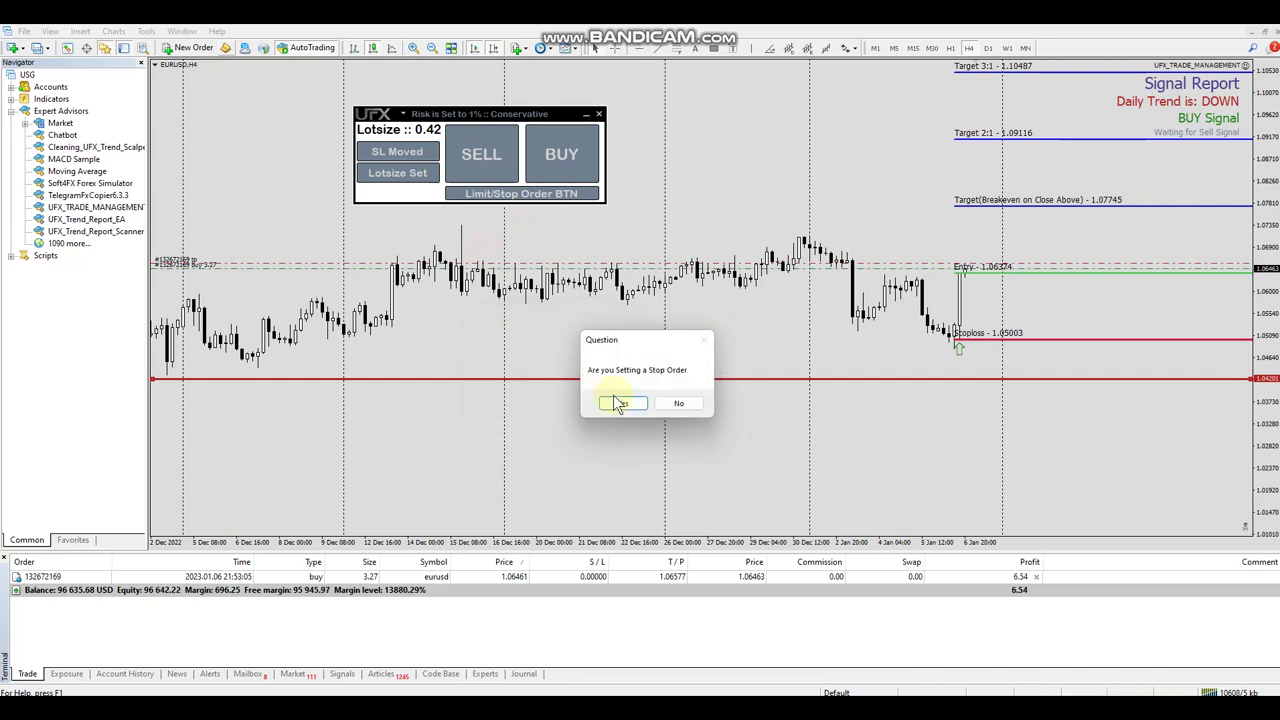
click(677, 404)
click(599, 113)
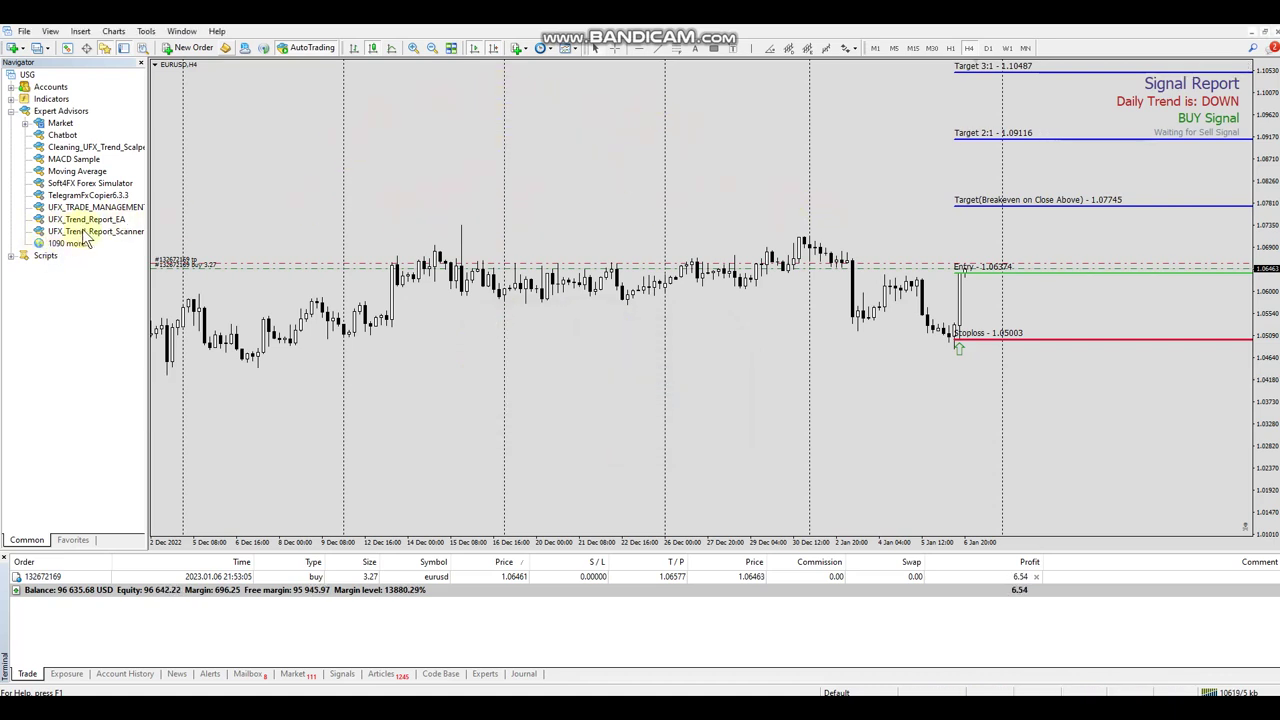
Step: Cancel attaching the scanner to EURUSD and open a new AUDUSD chart from Market Watch
drag(85, 233, 480, 220)
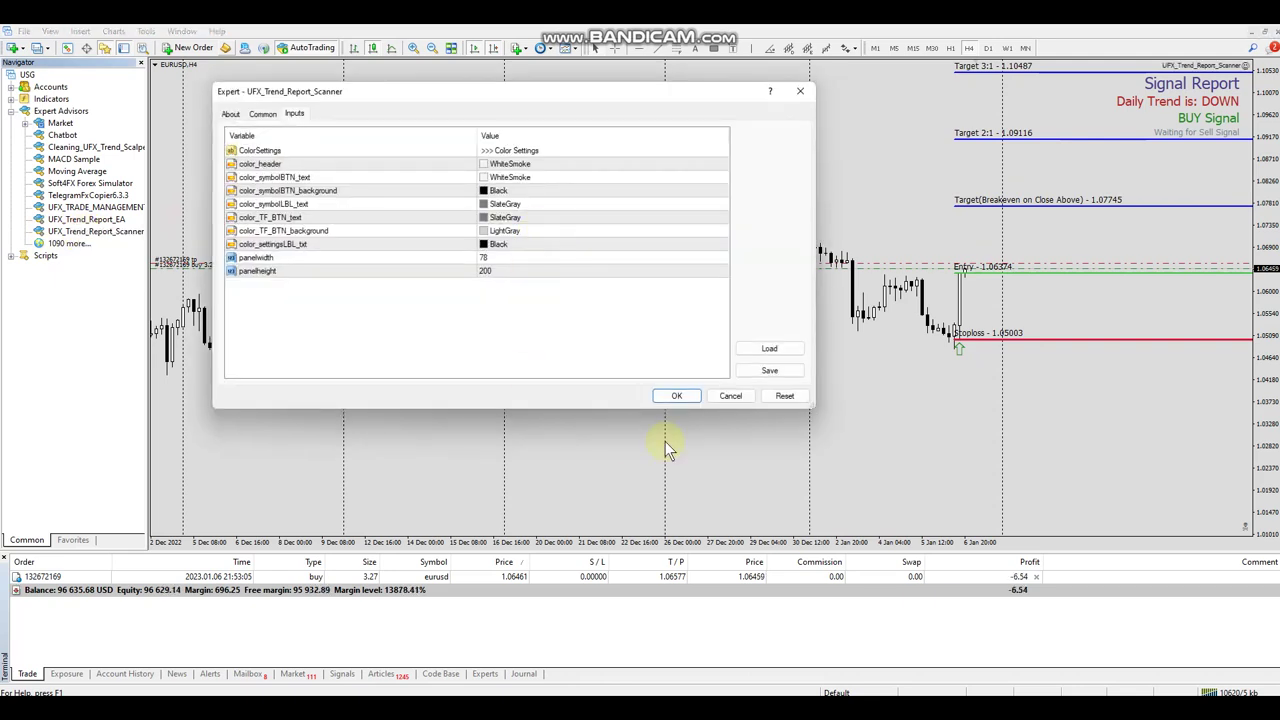
click(731, 397)
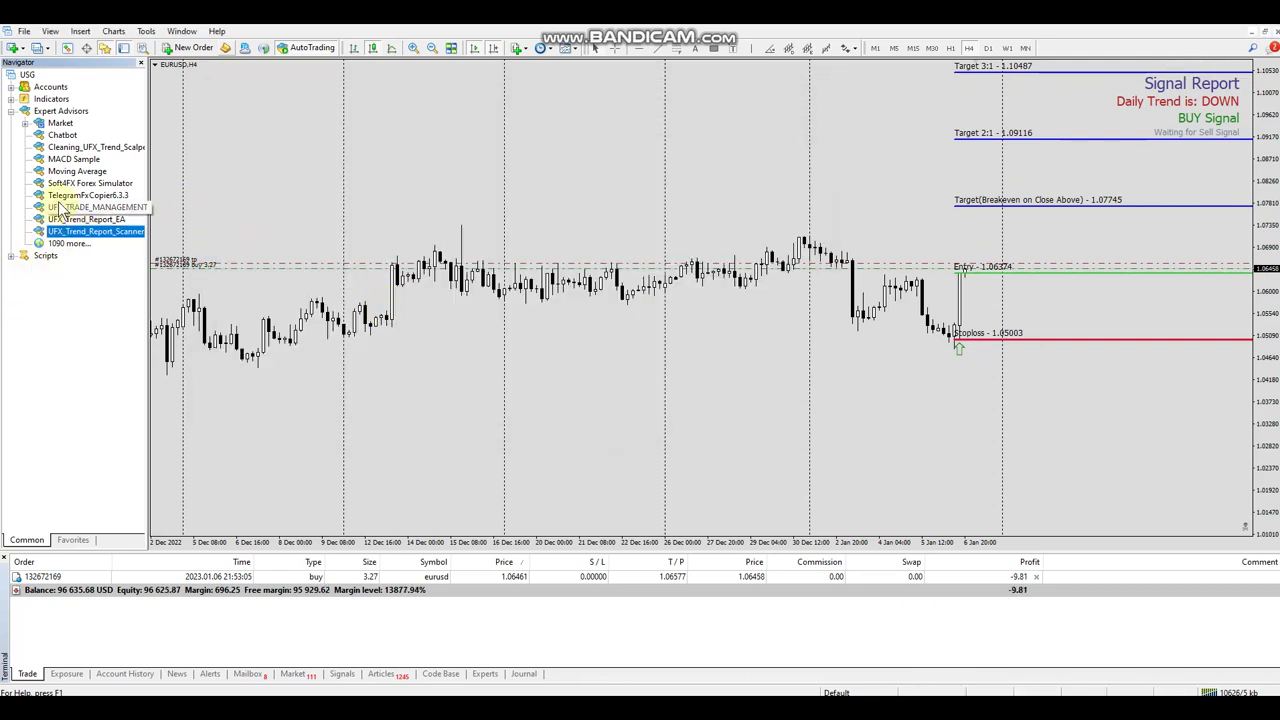
click(67, 48)
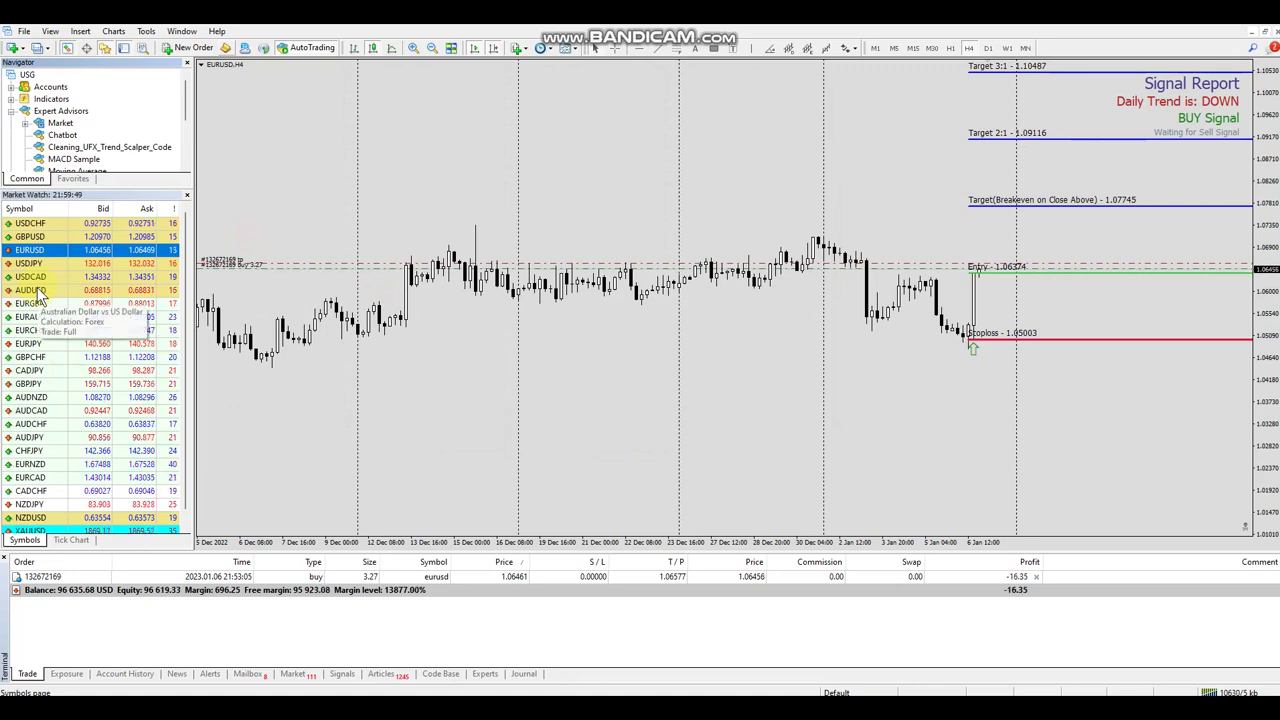
click(40, 290)
right_click(40, 291)
click(85, 313)
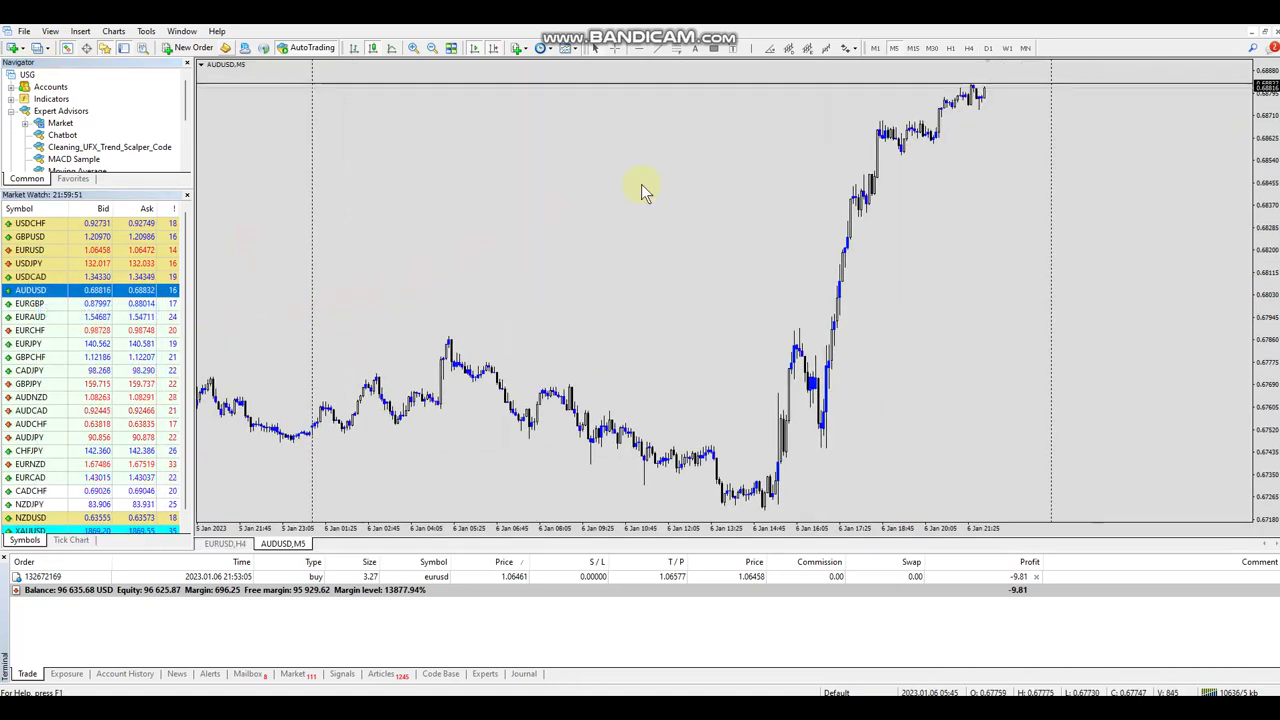
click(186, 195)
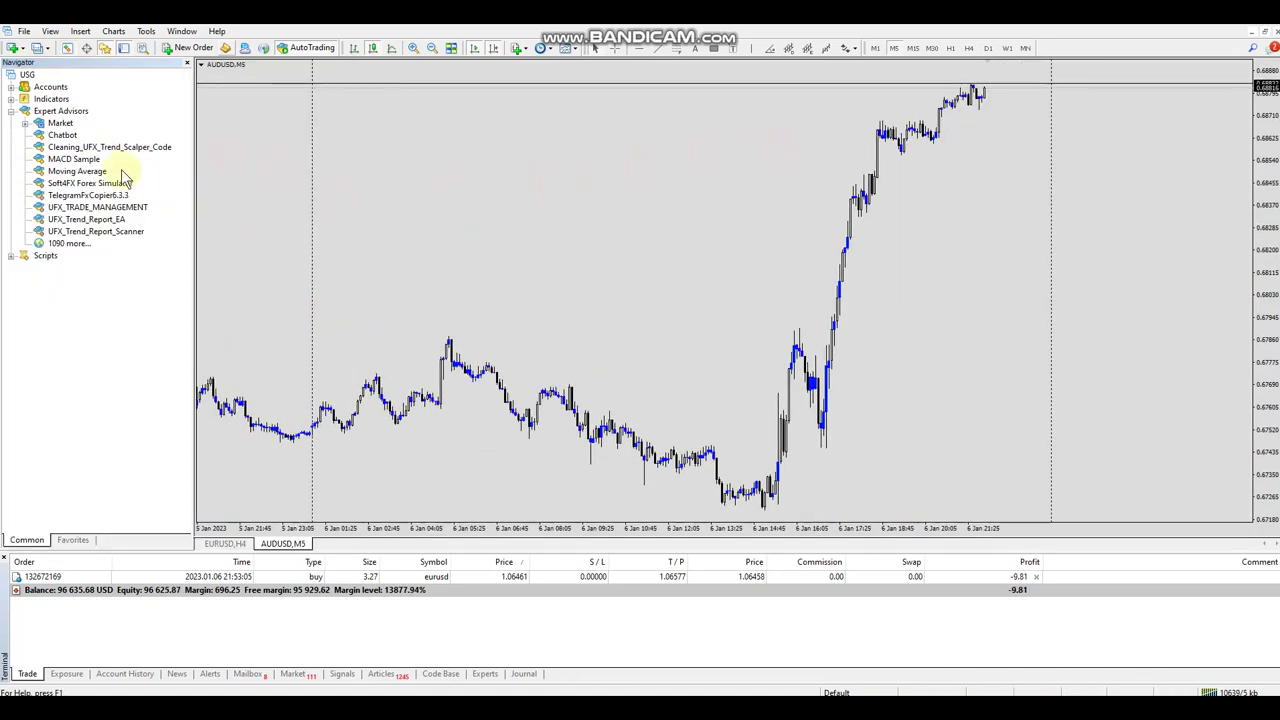
Step: Attach UFX_Trend_Report_Scanner to the AUDUSD chart, dismiss its warning, and switch to M15
click(97, 220)
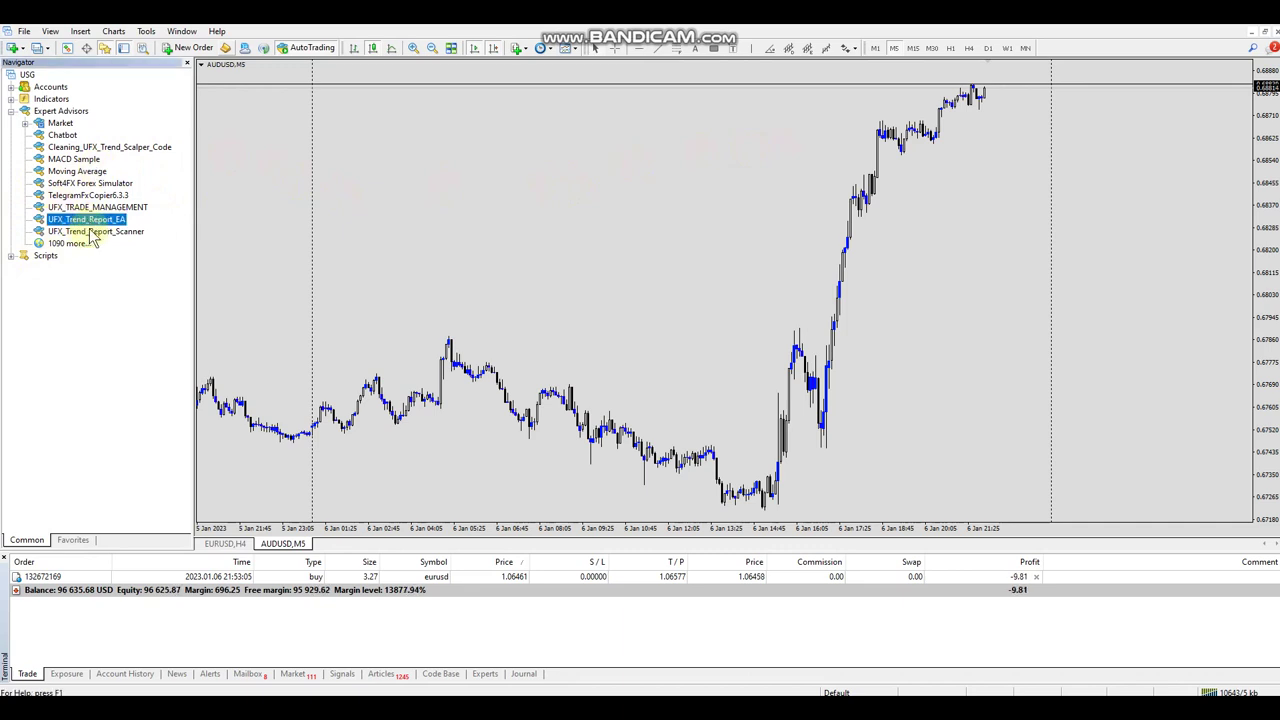
click(92, 232)
drag(397, 229, 587, 313)
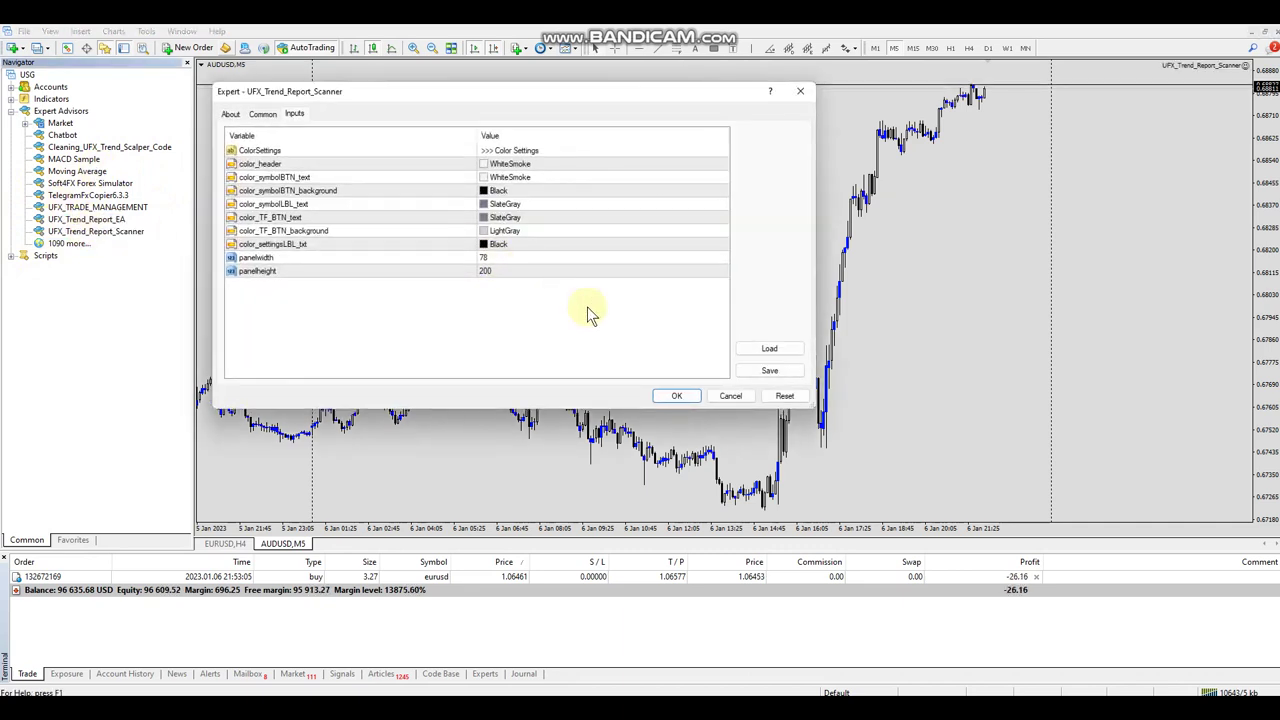
click(676, 397)
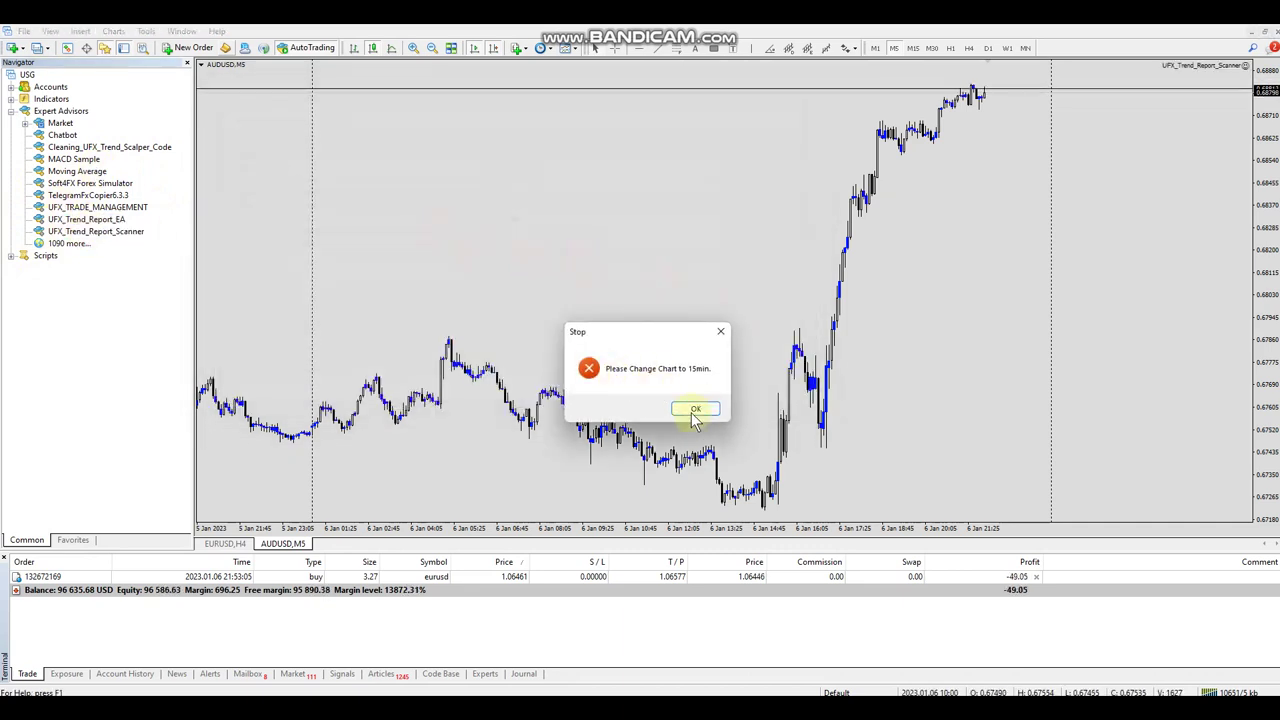
click(695, 411)
click(912, 48)
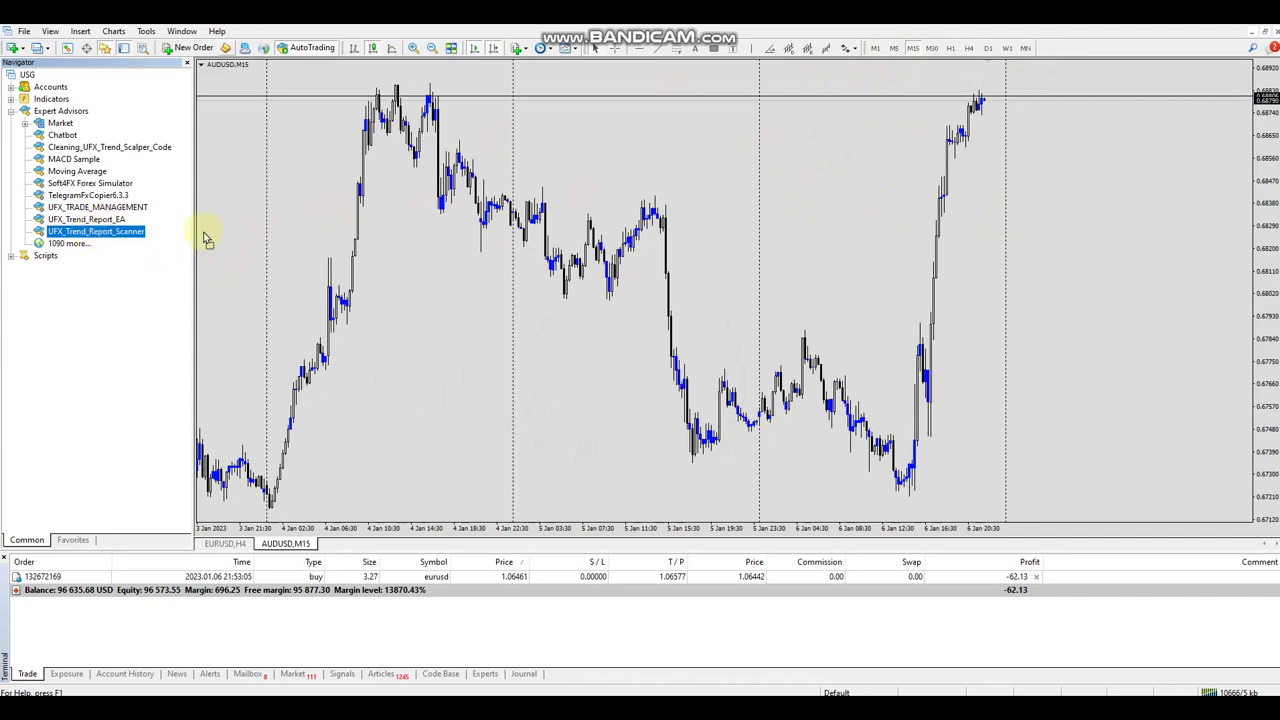
Step: Run UFX_Trend_Report_Scanner on AUDUSD M15, delete Boring Candle Indicator, and place the Menu beside the dashboard
drag(96, 231, 375, 240)
click(749, 394)
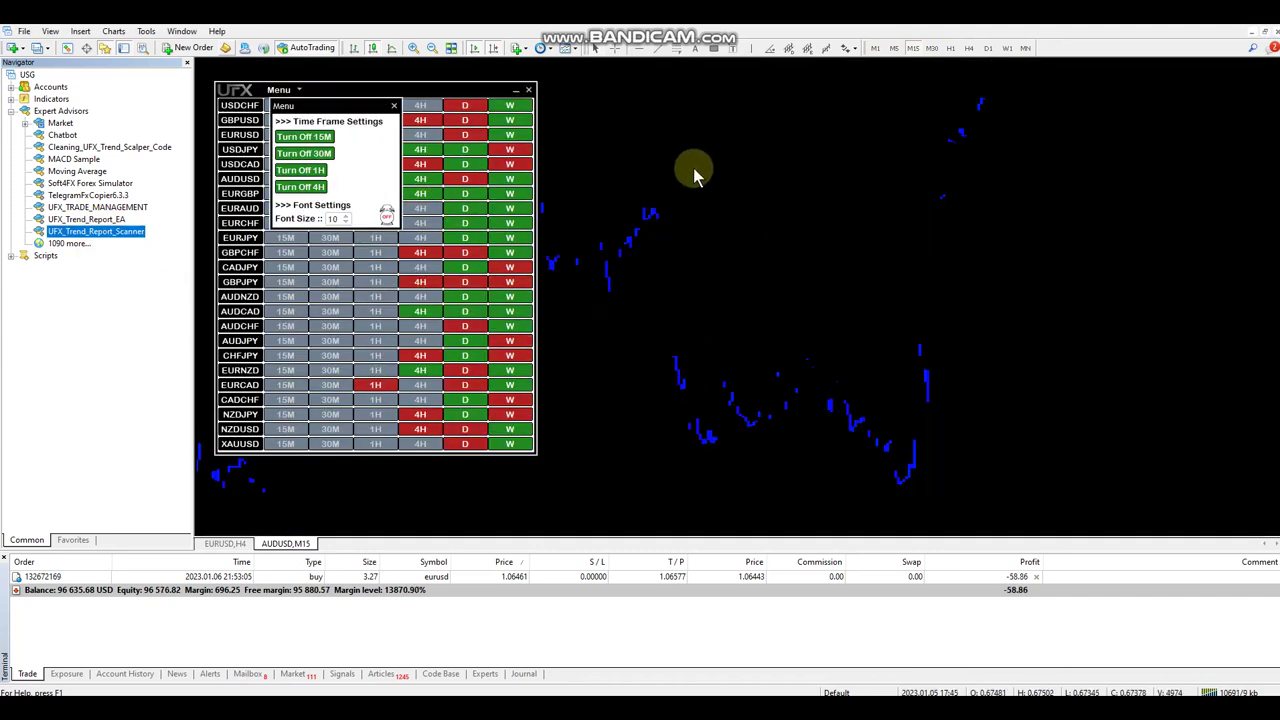
right_click(694, 168)
click(738, 245)
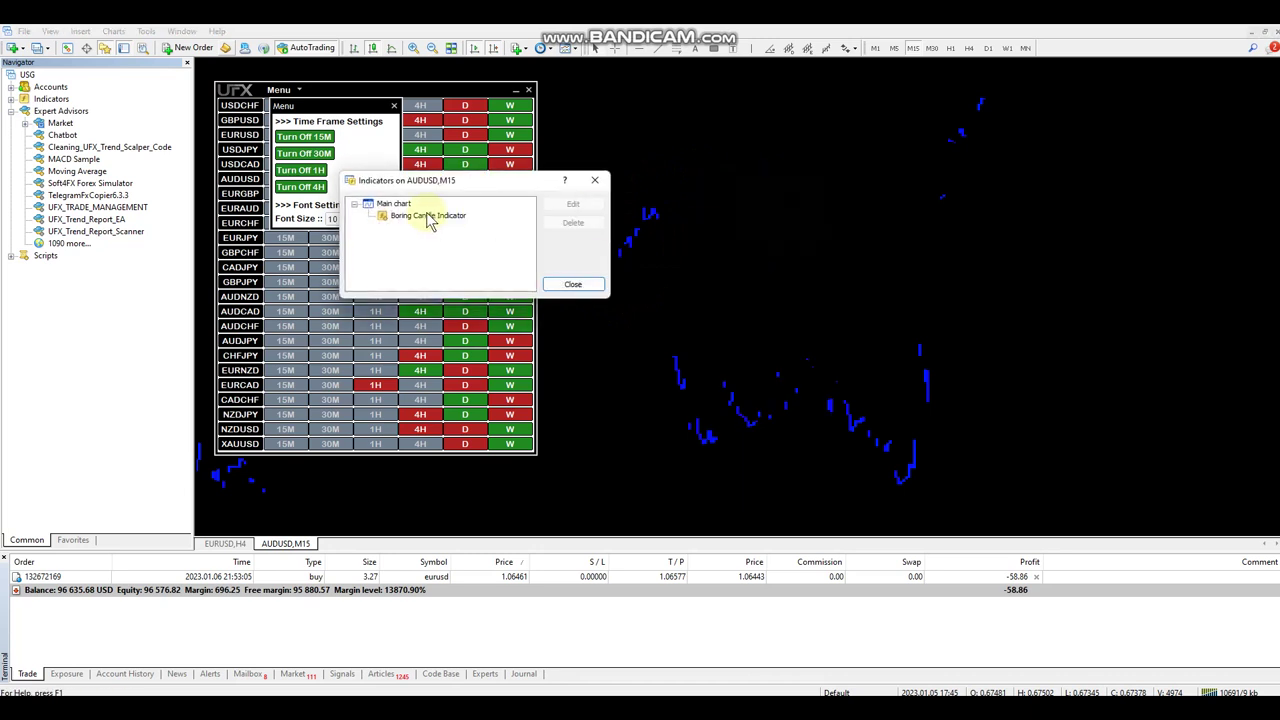
click(428, 216)
click(572, 223)
click(573, 285)
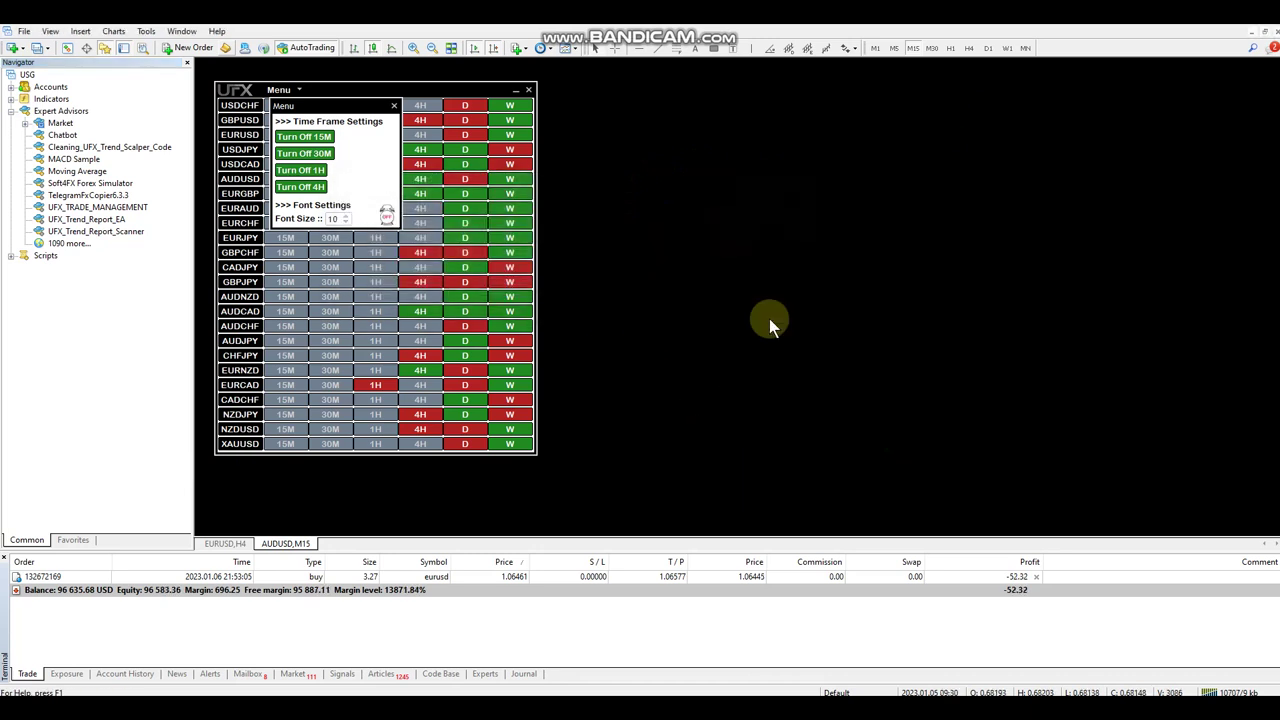
drag(290, 105, 583, 103)
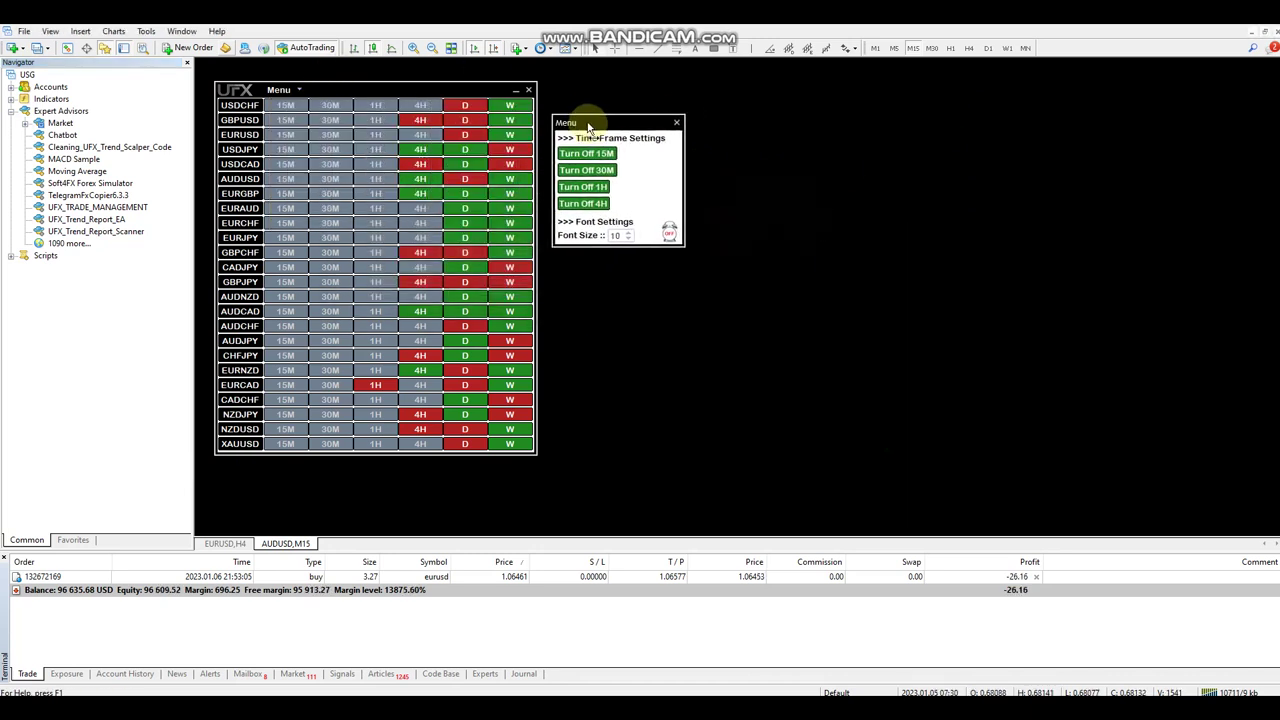
drag(229, 94, 383, 108)
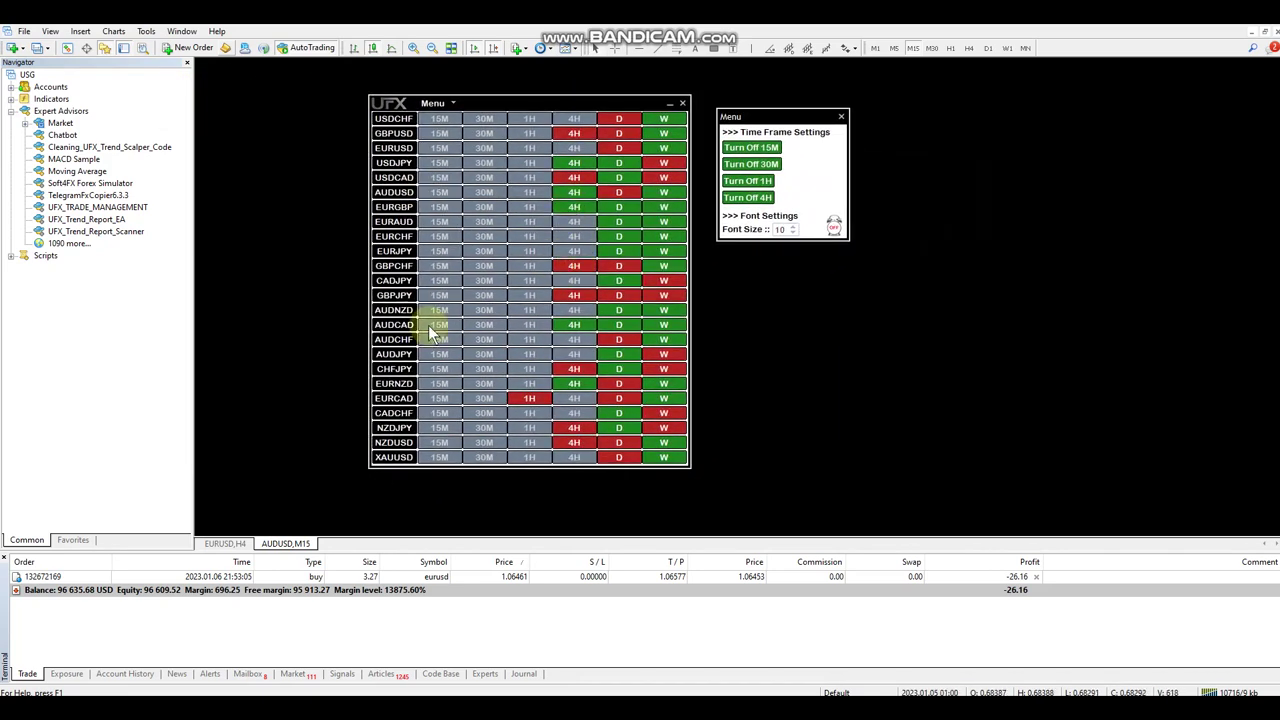
Step: Turn off the 15M, 30M, 1H and 4H timeframes in the scanner Menu
click(750, 147)
click(750, 164)
click(748, 181)
click(748, 197)
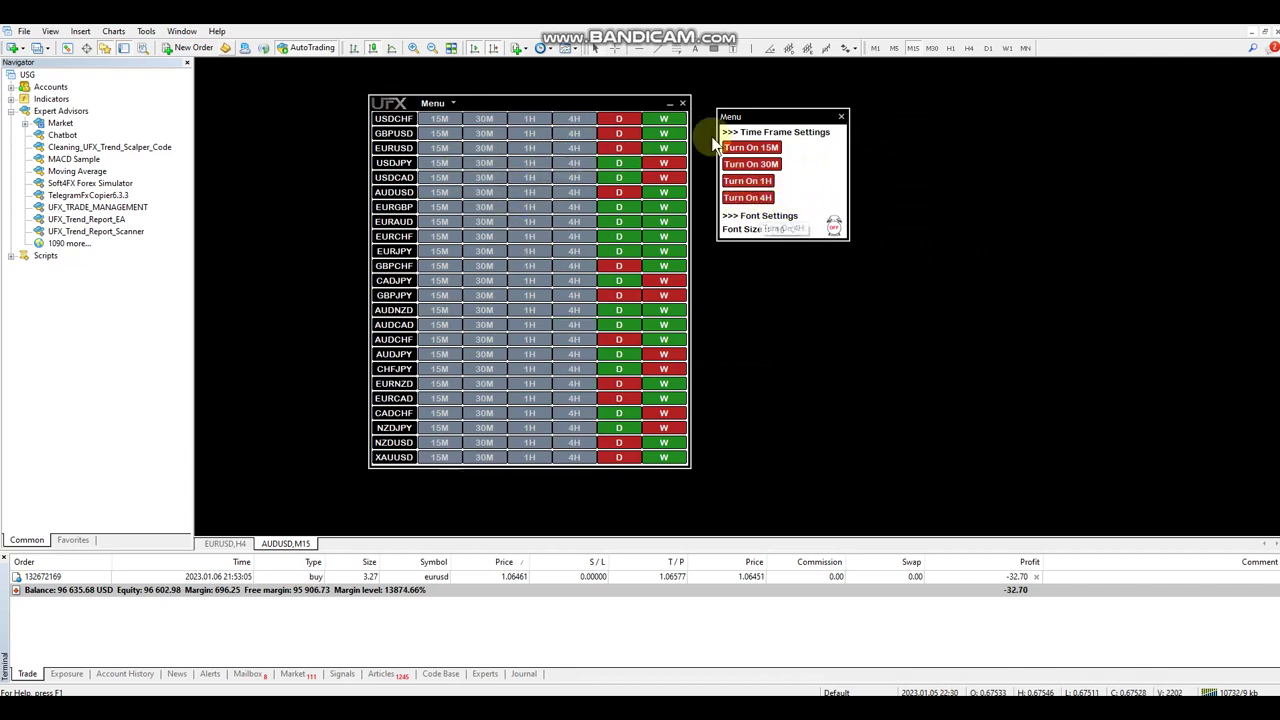
Step: Close and reopen the scanner Menu, then open the EURCAD 1H chart from the grid
click(841, 117)
click(455, 105)
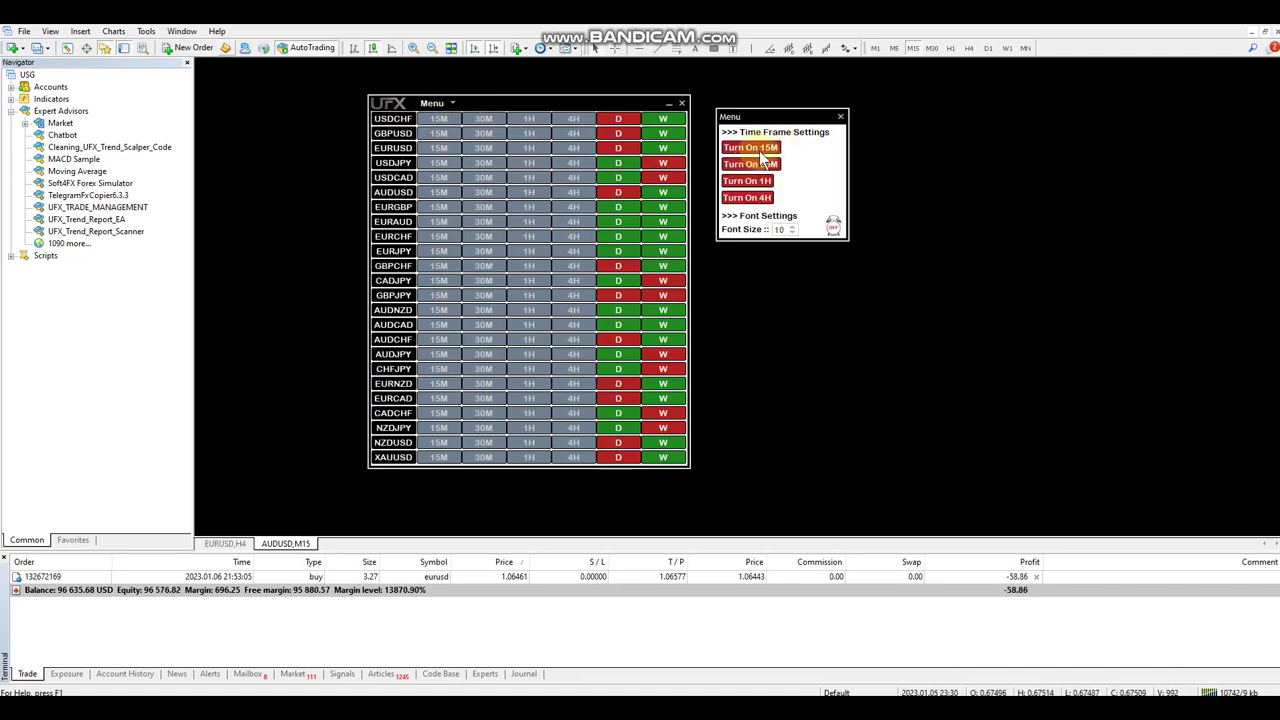
click(527, 398)
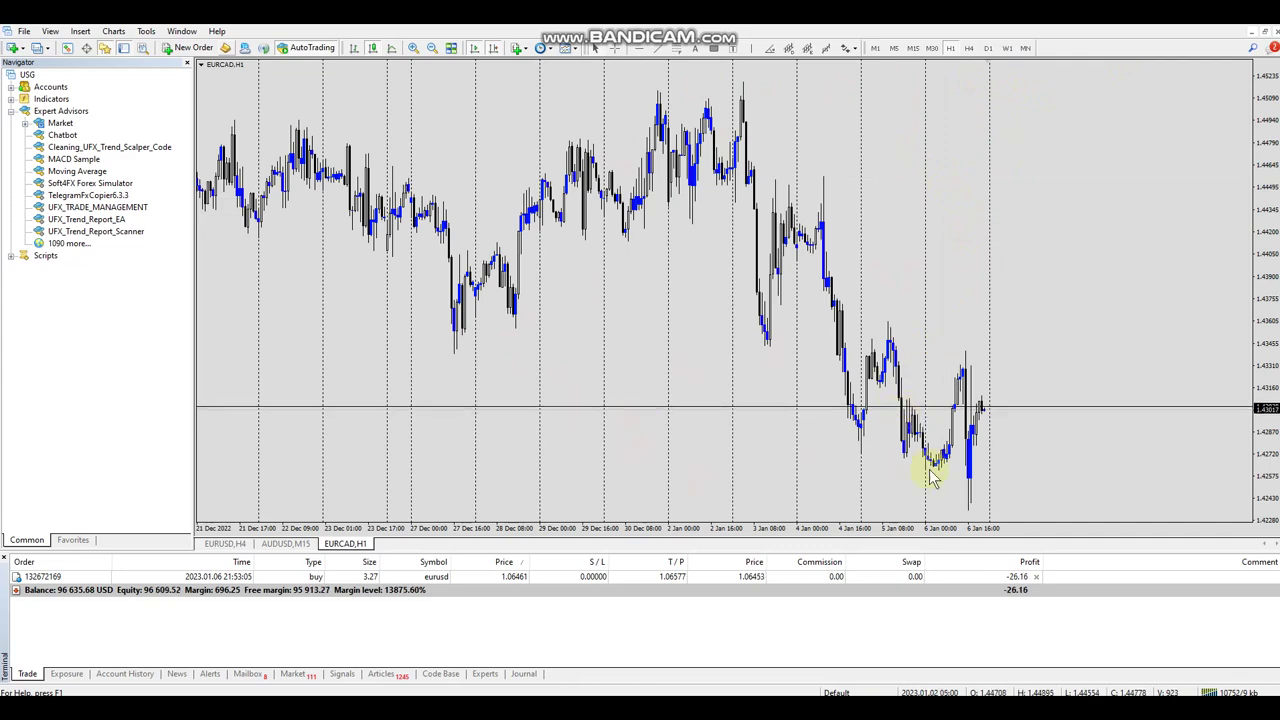
Step: Close the EURCAD,H1 chart tab
click(284, 545)
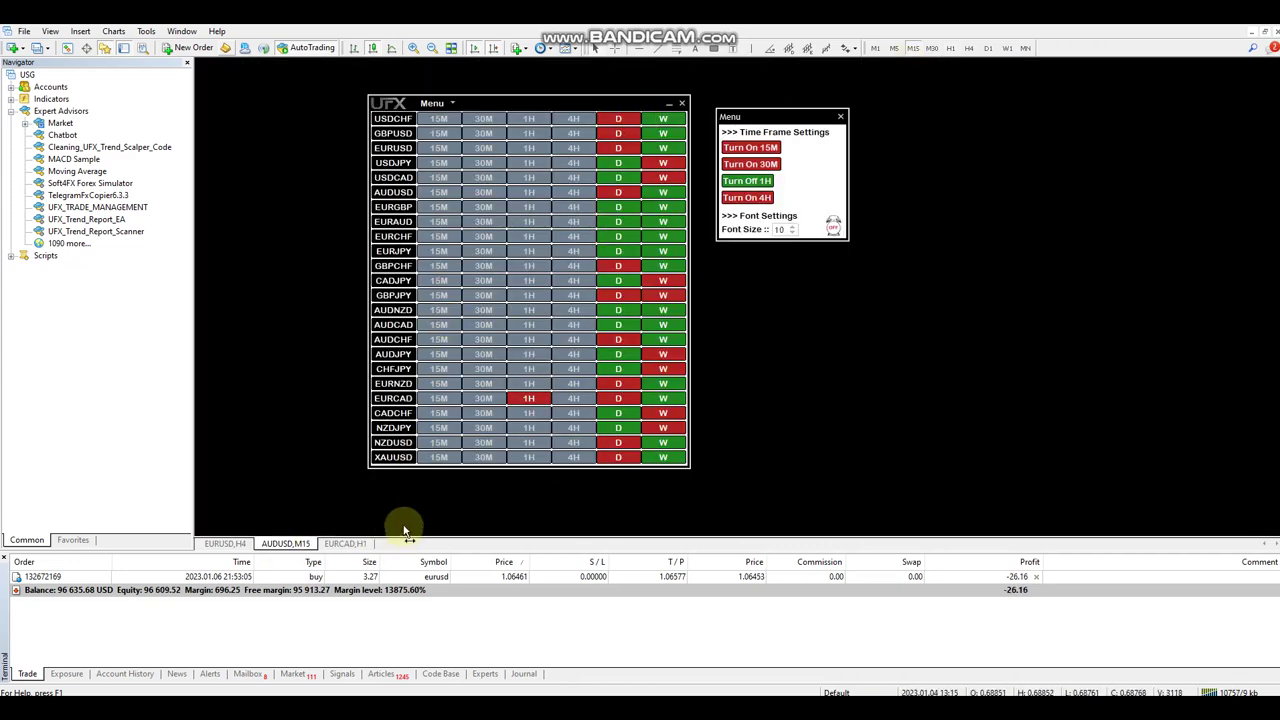
click(357, 546)
right_click(357, 549)
click(380, 556)
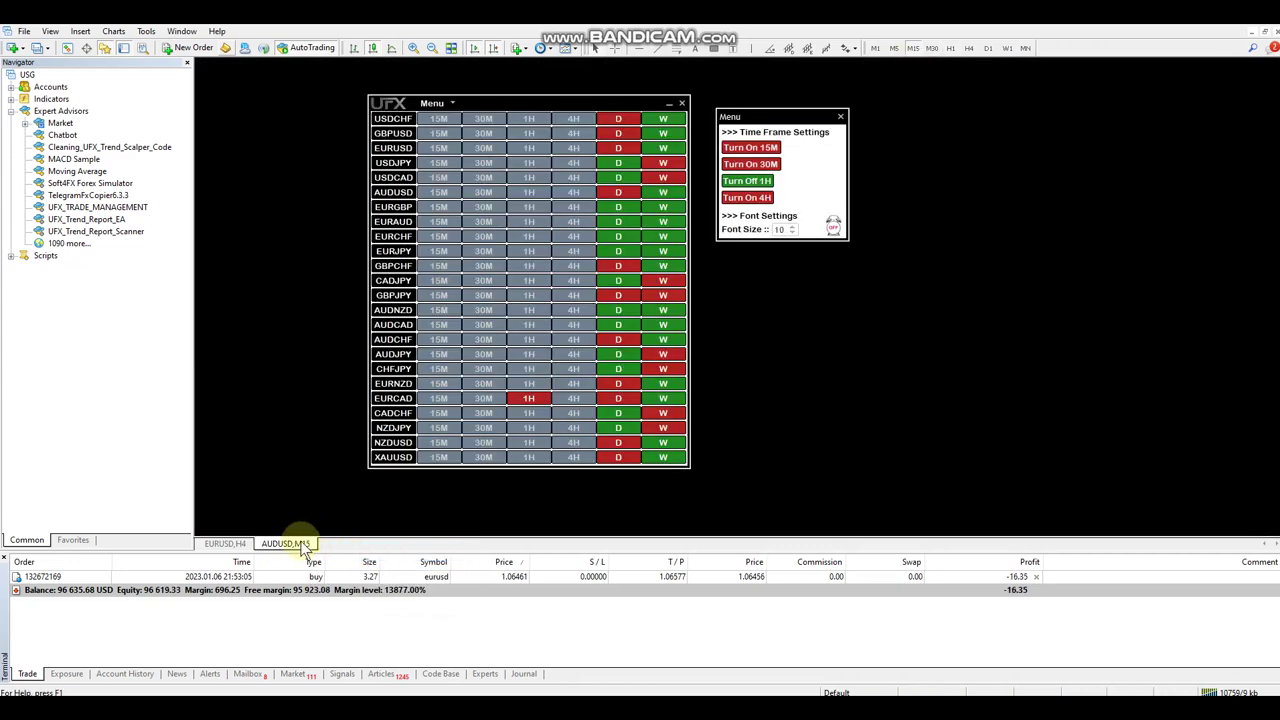
Step: Enable 4H in the scanner, open and close a USDJPY H4 chart, then close AUDUSD,M15
click(746, 198)
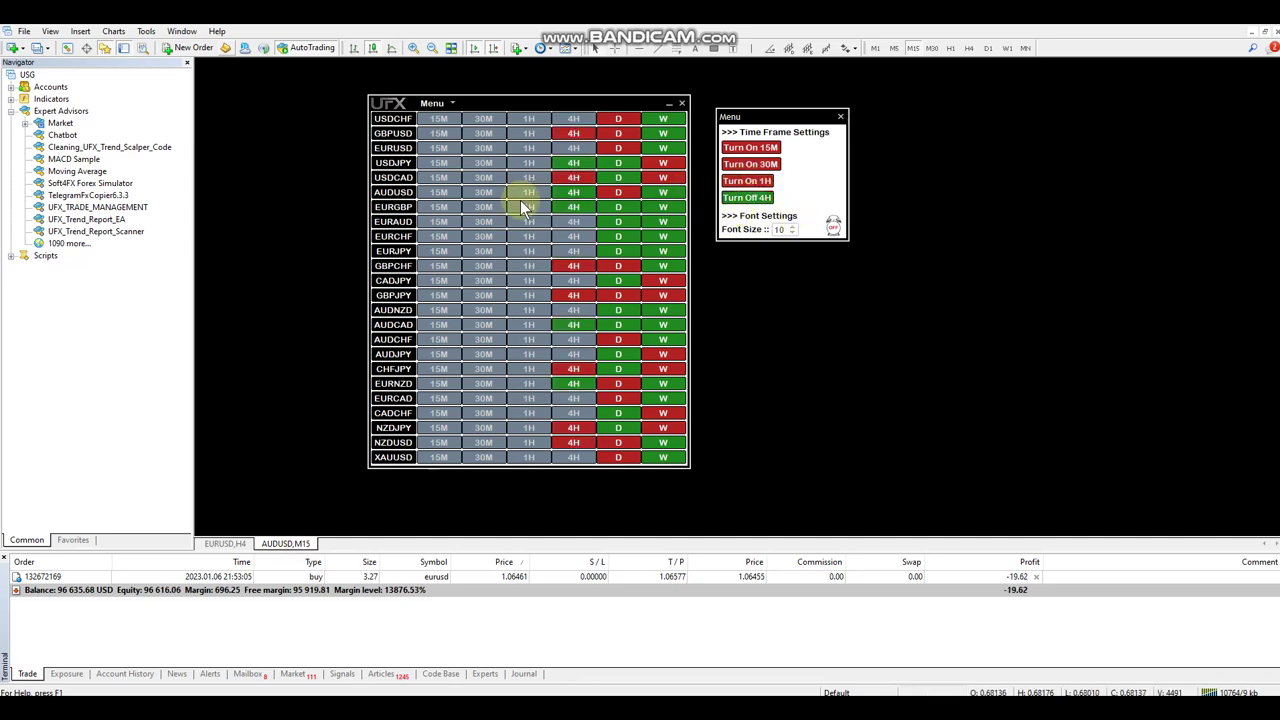
click(576, 166)
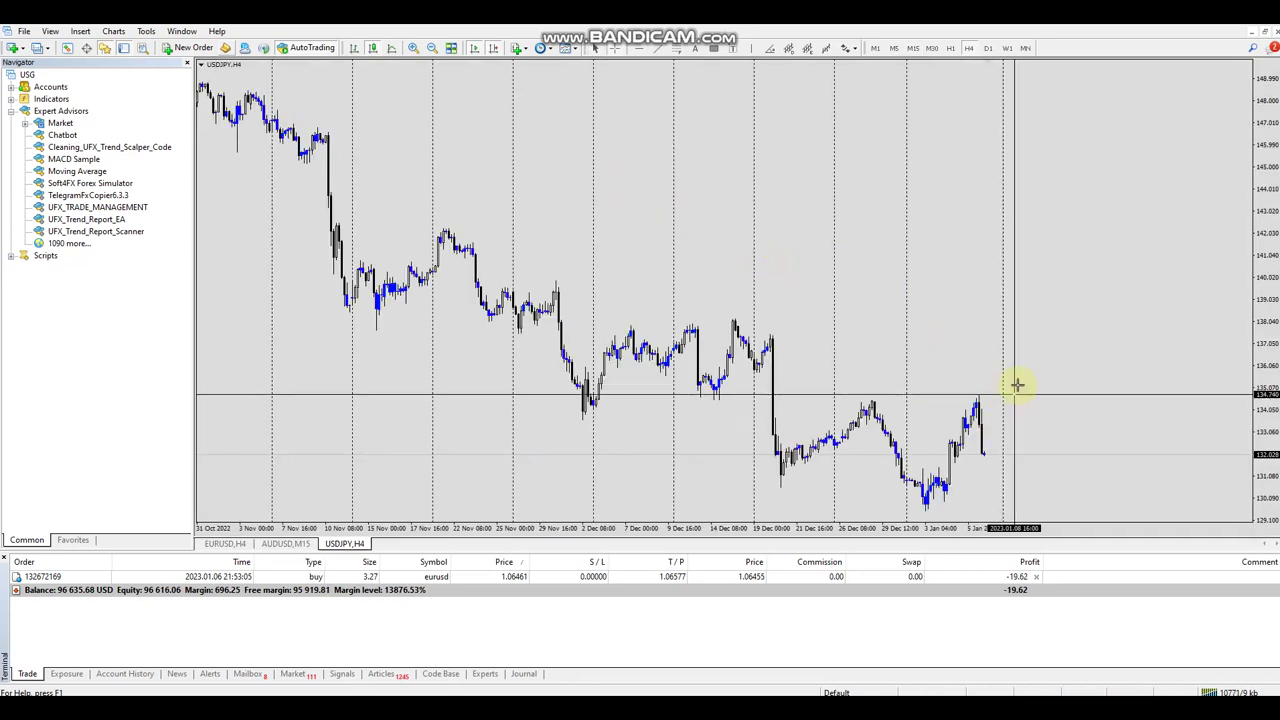
right_click(355, 548)
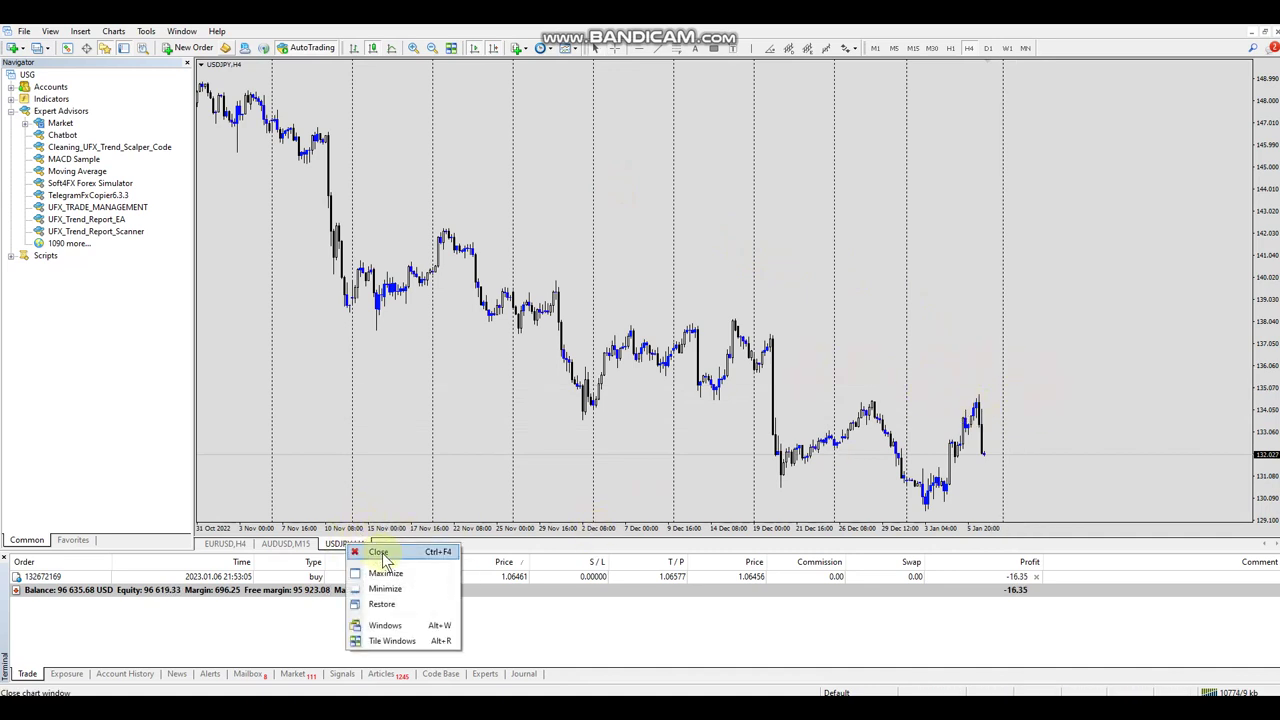
click(358, 557)
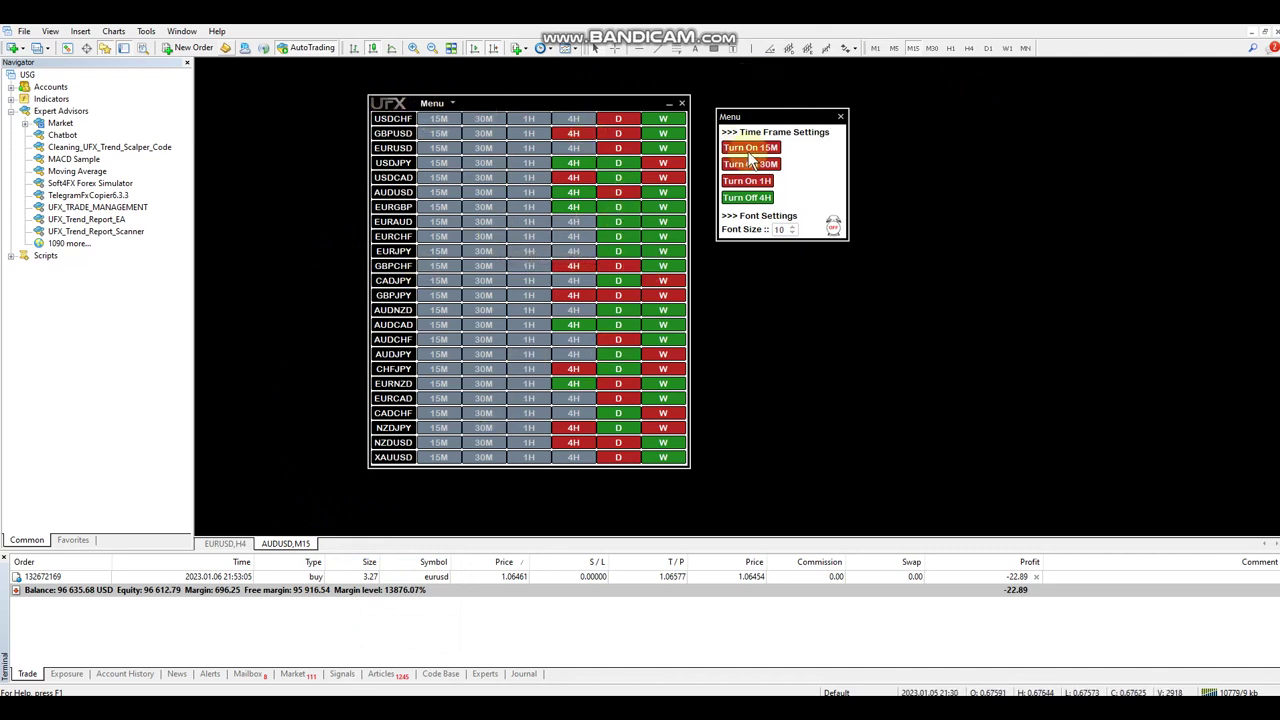
right_click(288, 543)
click(310, 552)
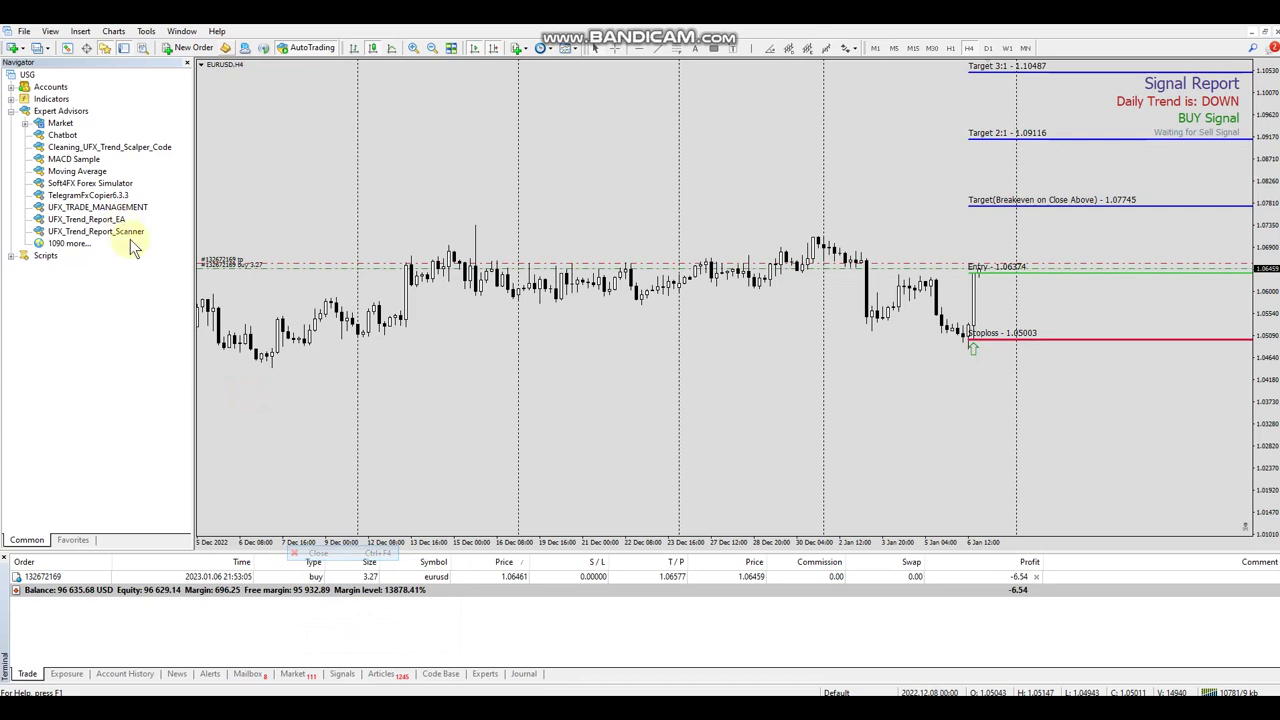
Step: Open a new EURAUD chart from Market Watch and attach UFX_Trend_Report_EA with default settings
click(67, 48)
right_click(37, 317)
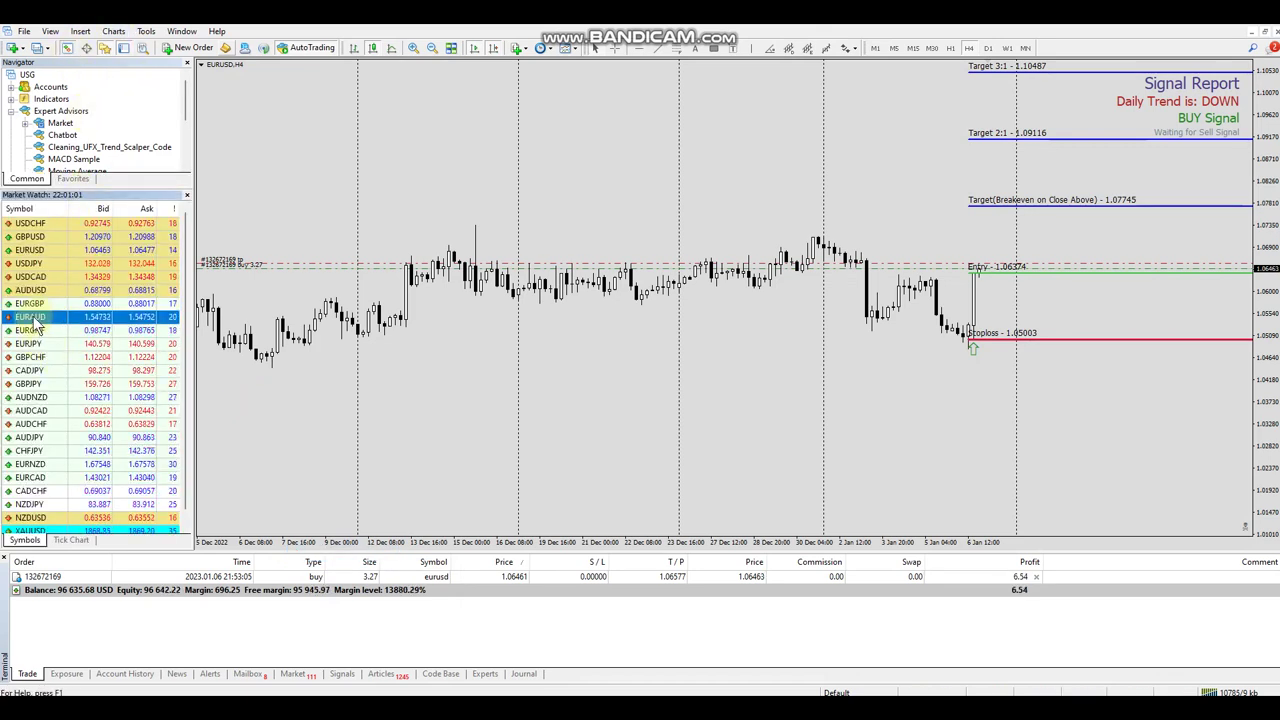
click(80, 341)
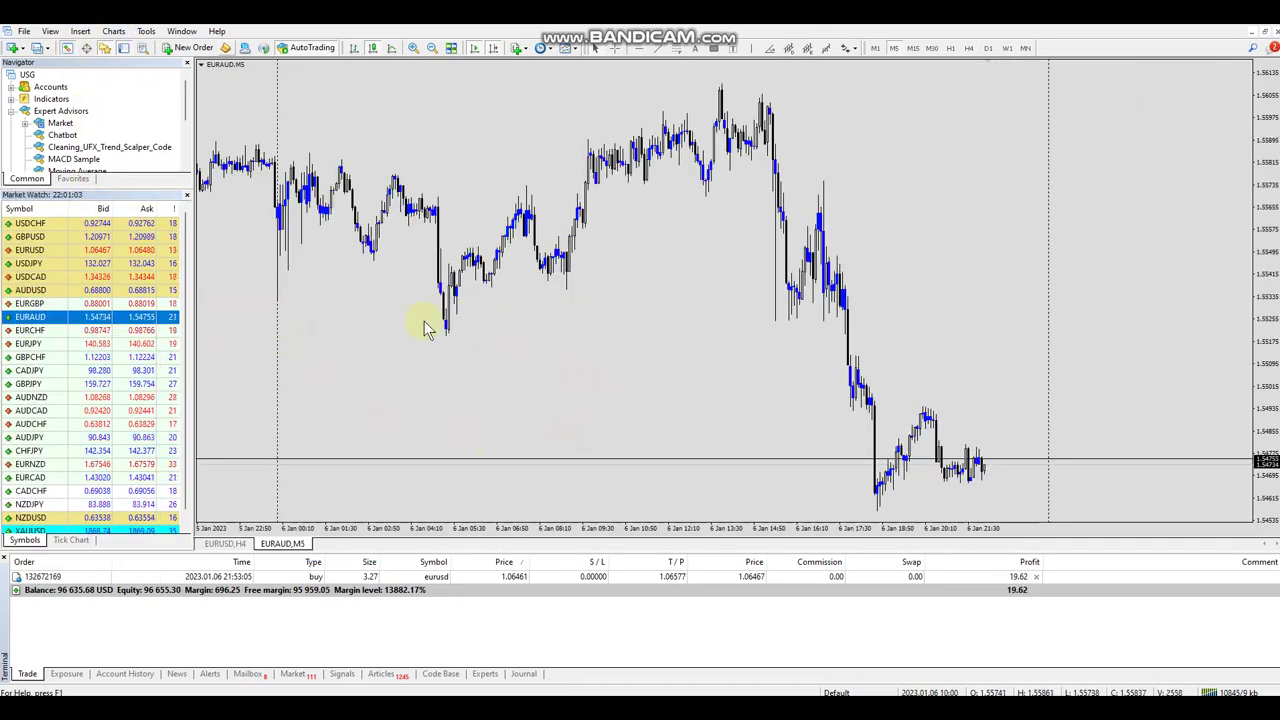
click(186, 195)
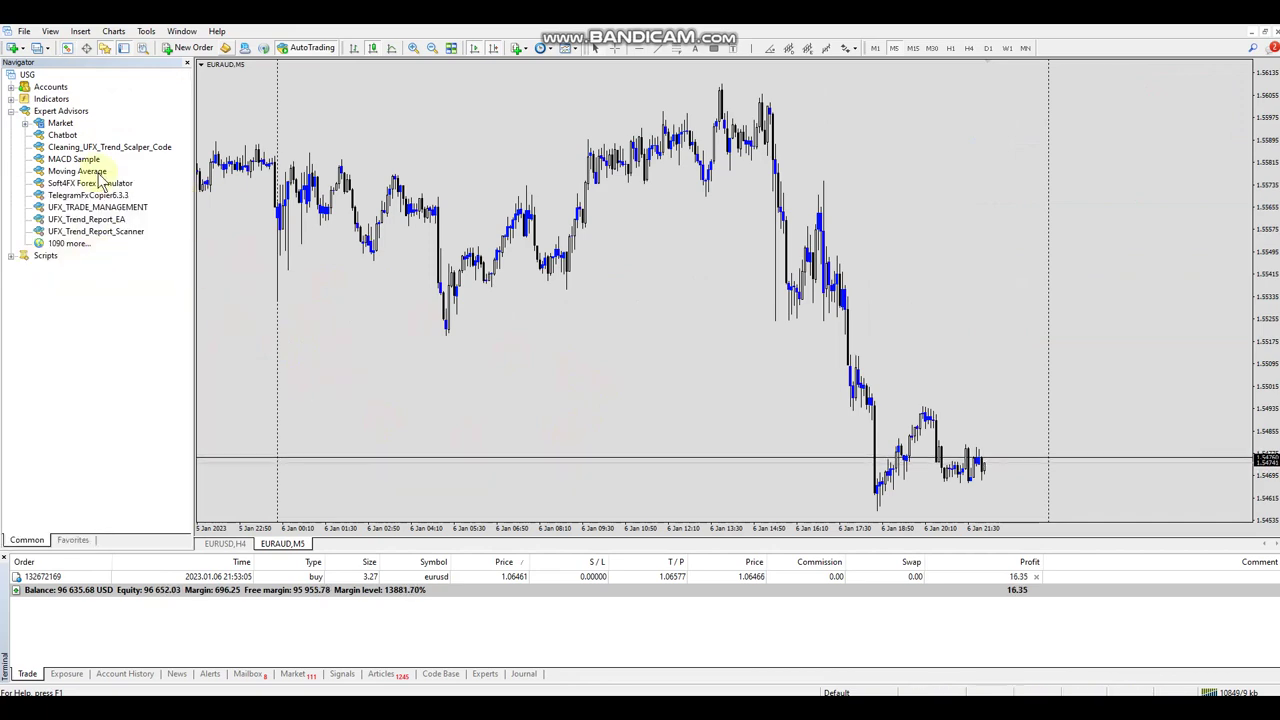
drag(75, 222, 430, 292)
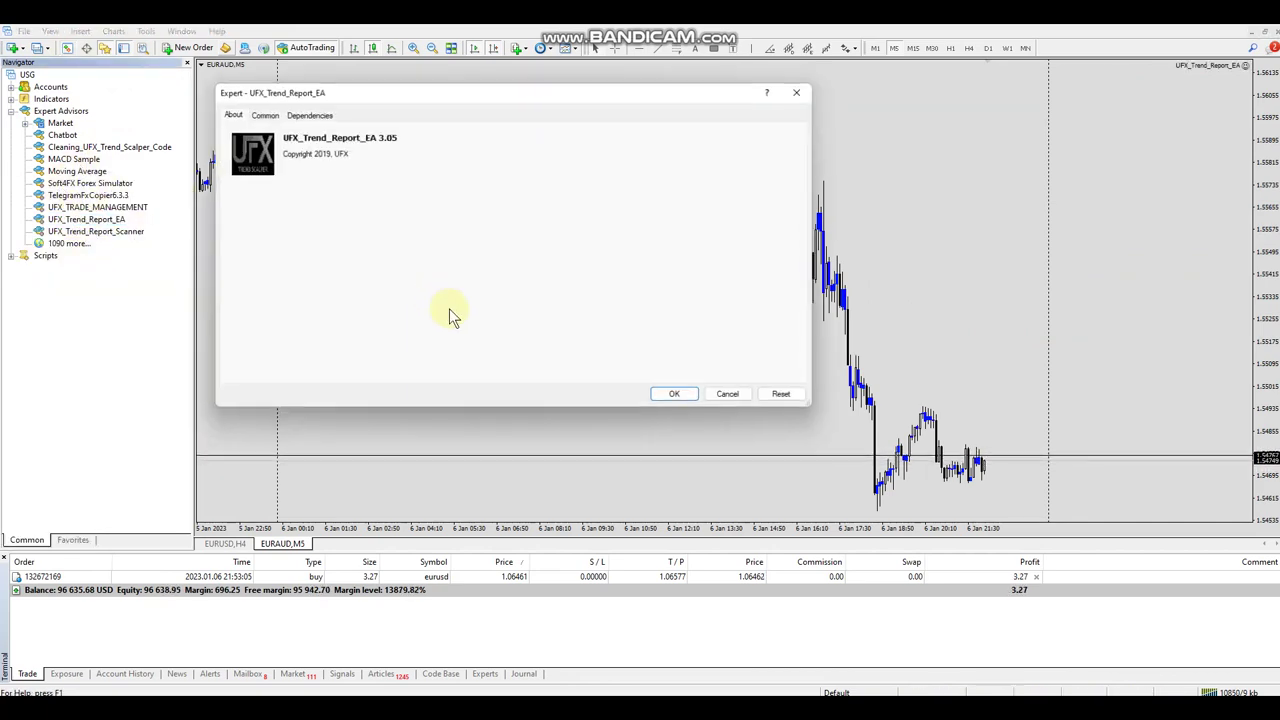
click(676, 396)
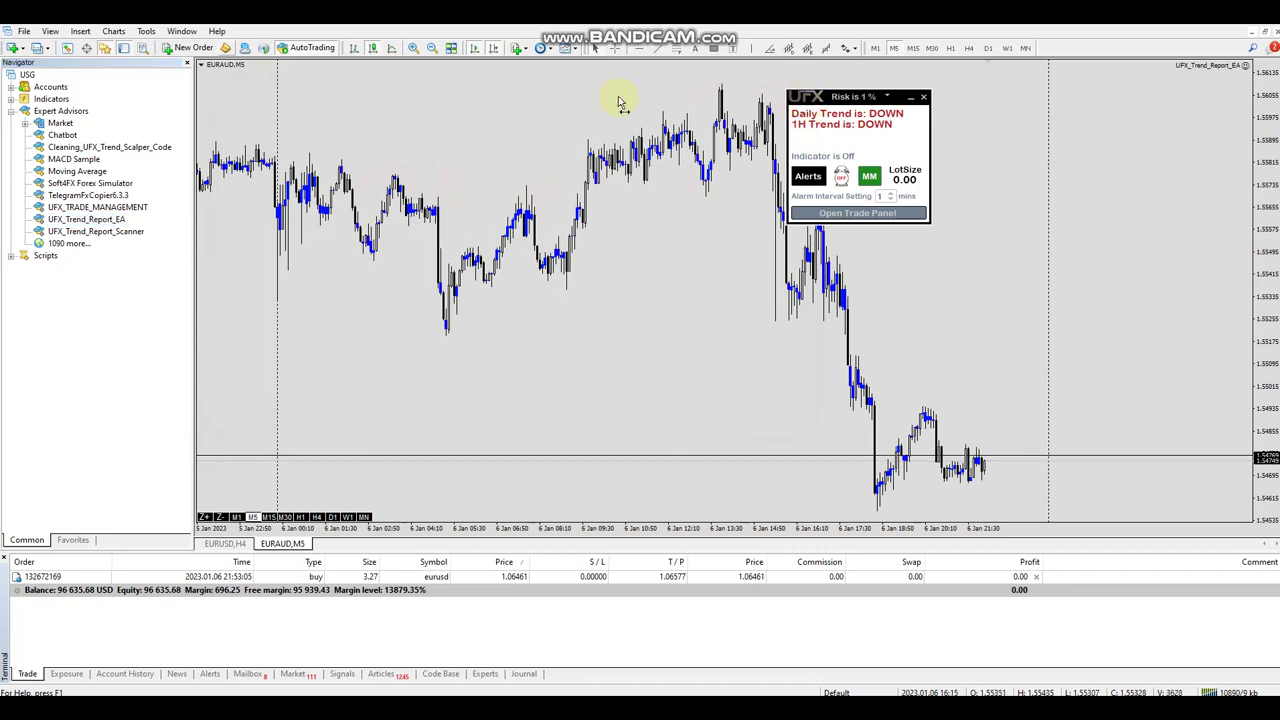
Step: Open the UFX Menu panel and switch Open Strategies ON
drag(389, 70, 373, 118)
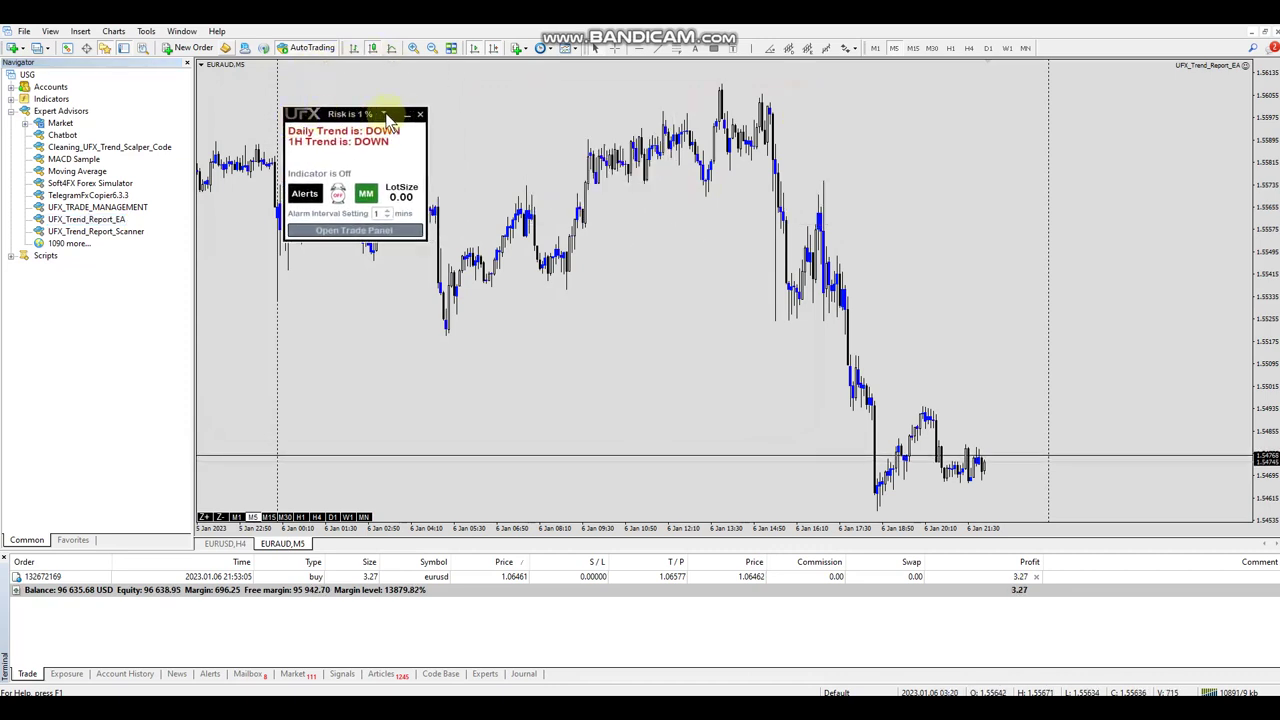
click(385, 115)
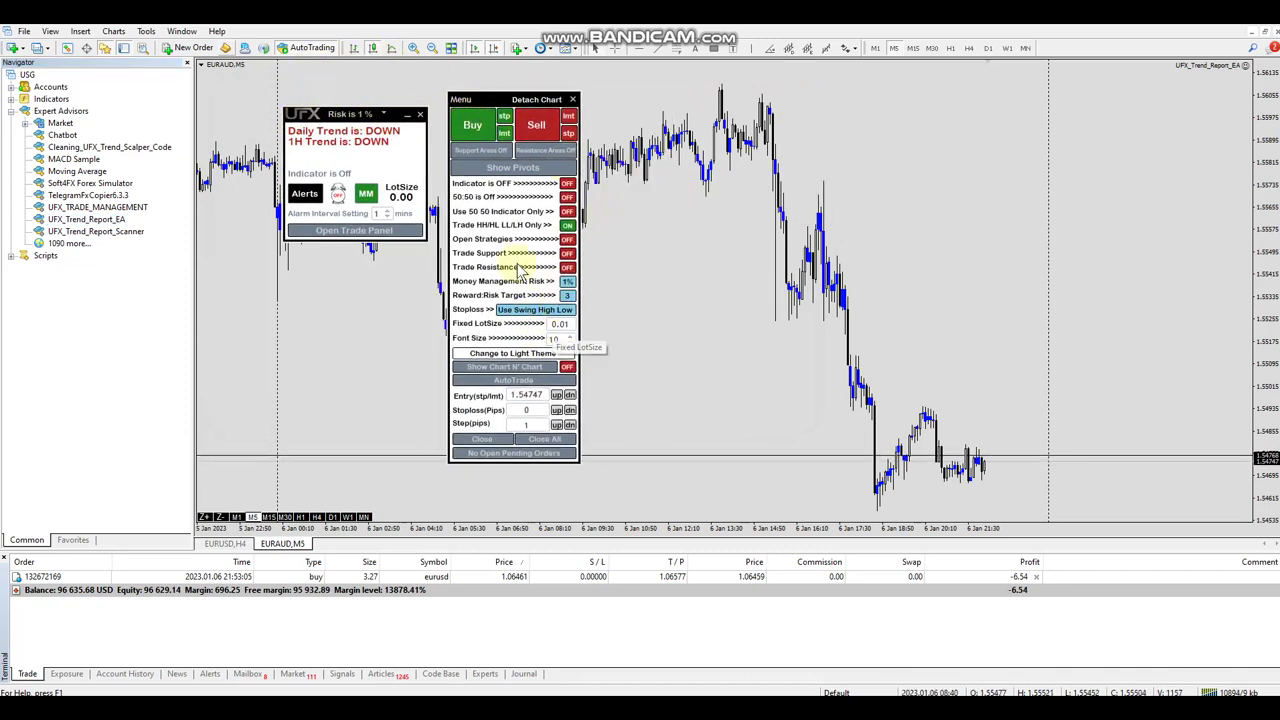
click(567, 239)
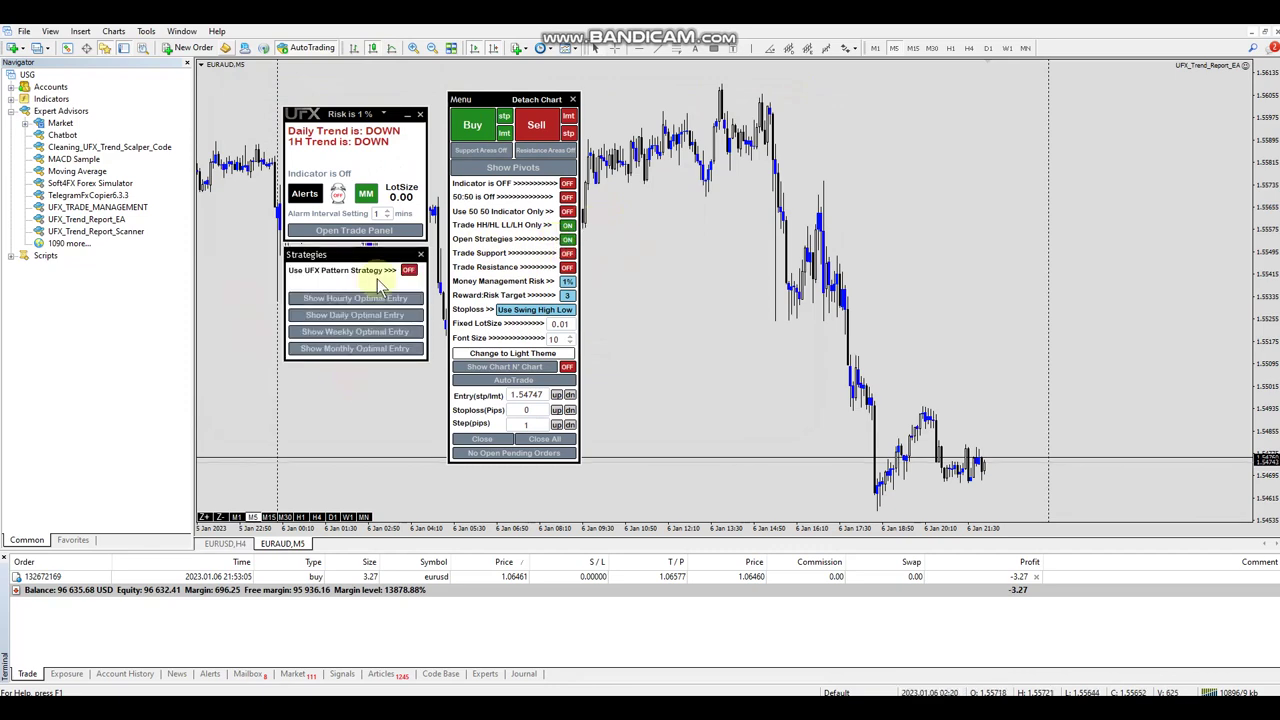
Step: Rearrange the UFX trend and Menu panels on the EURAUD chart
drag(305, 114, 330, 119)
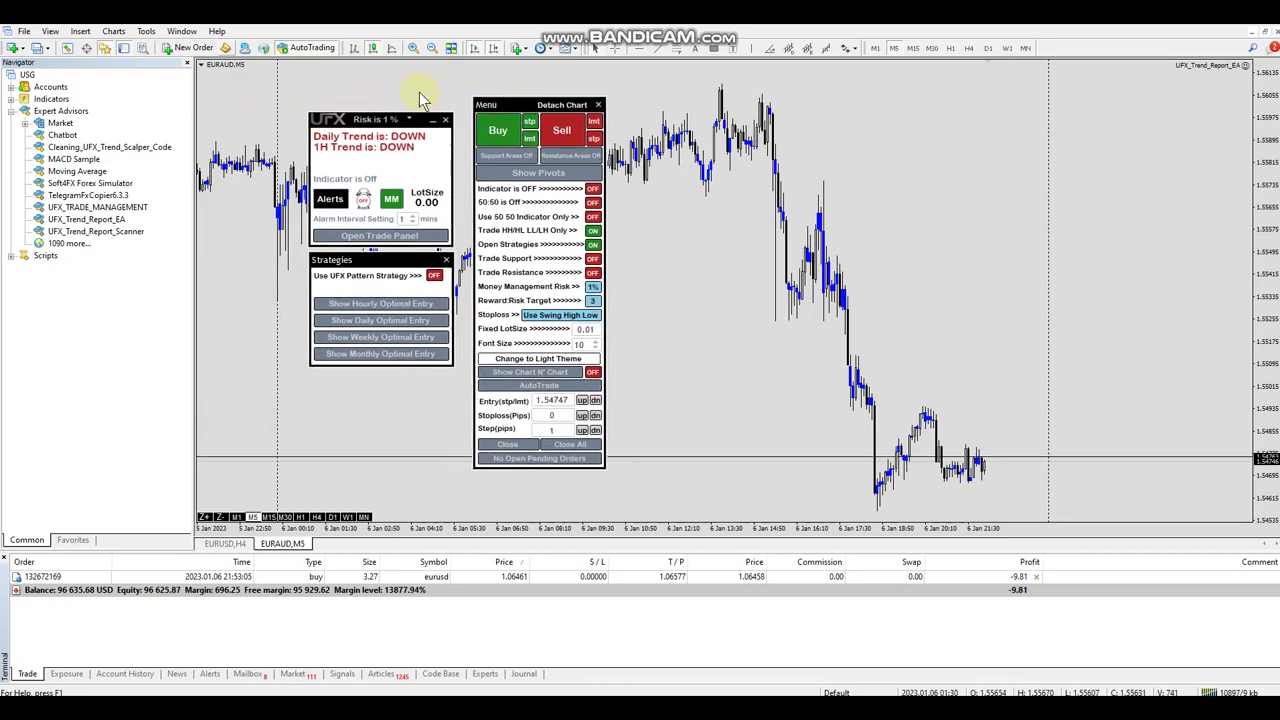
drag(483, 114, 480, 125)
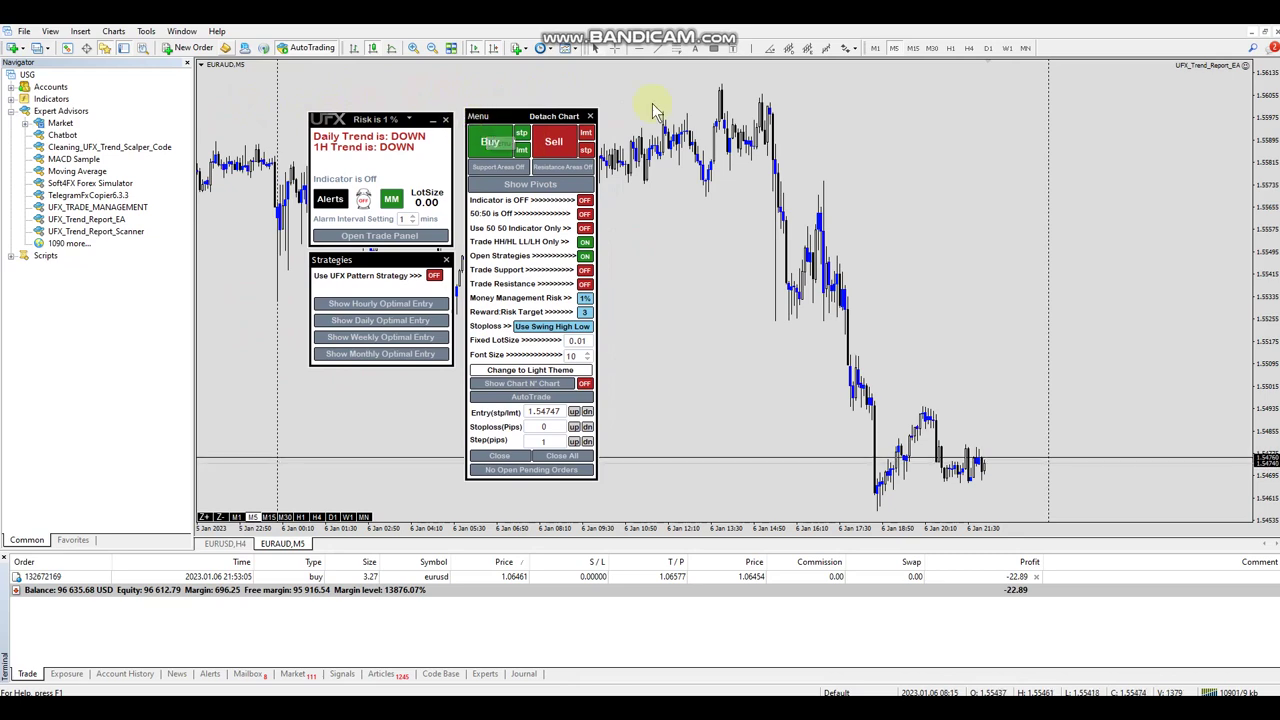
drag(329, 120, 350, 113)
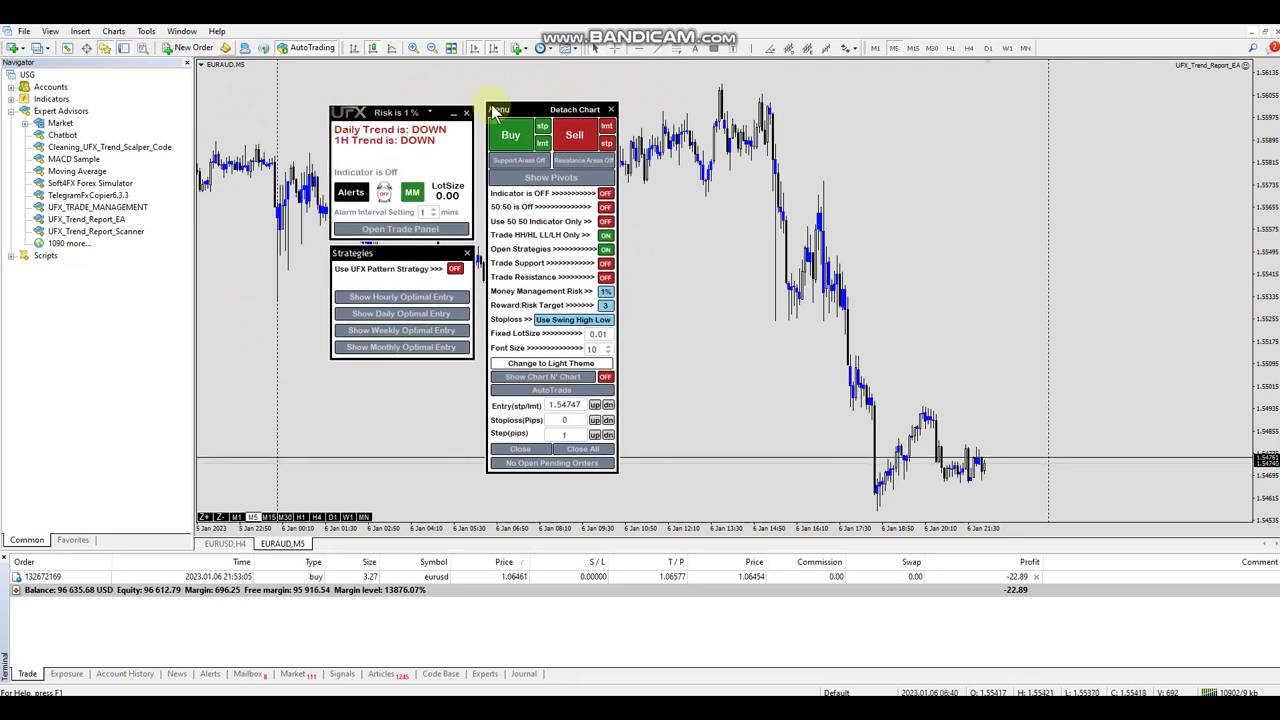
drag(489, 112, 490, 98)
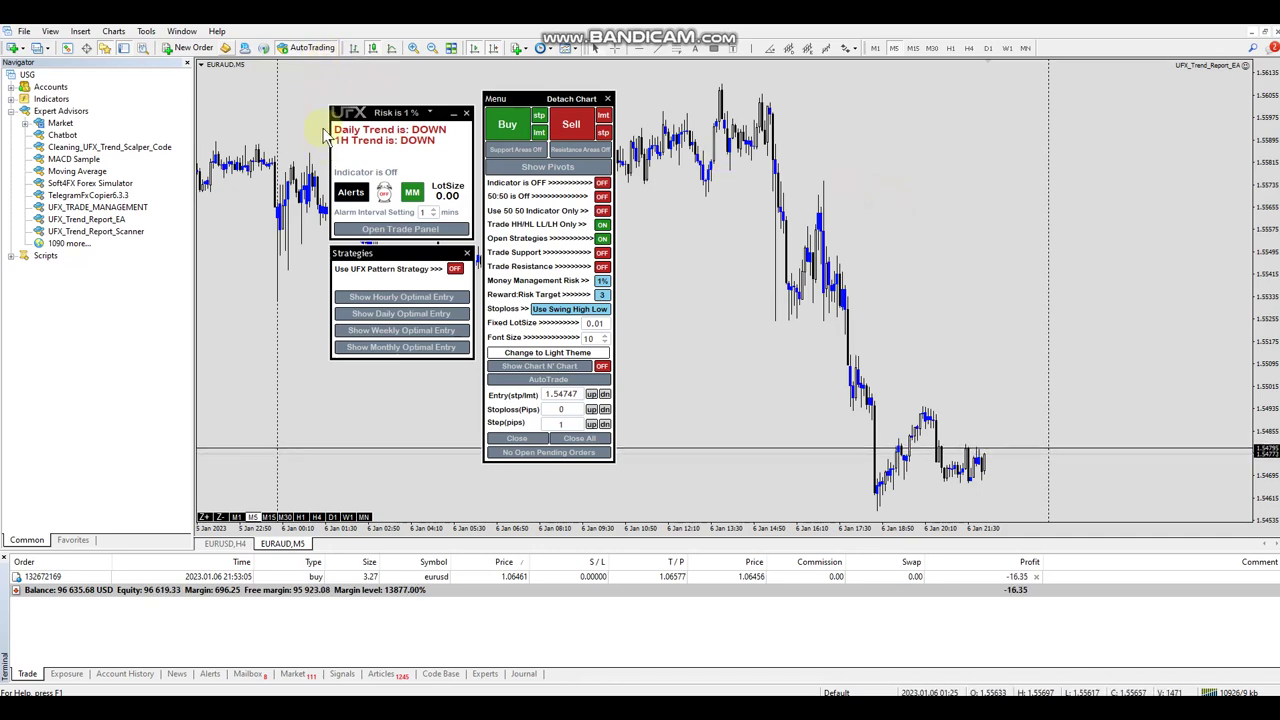
mouse_move(349, 112)
mouse_down()
mouse_move(340, 140)
mouse_move(356, 124)
mouse_up()
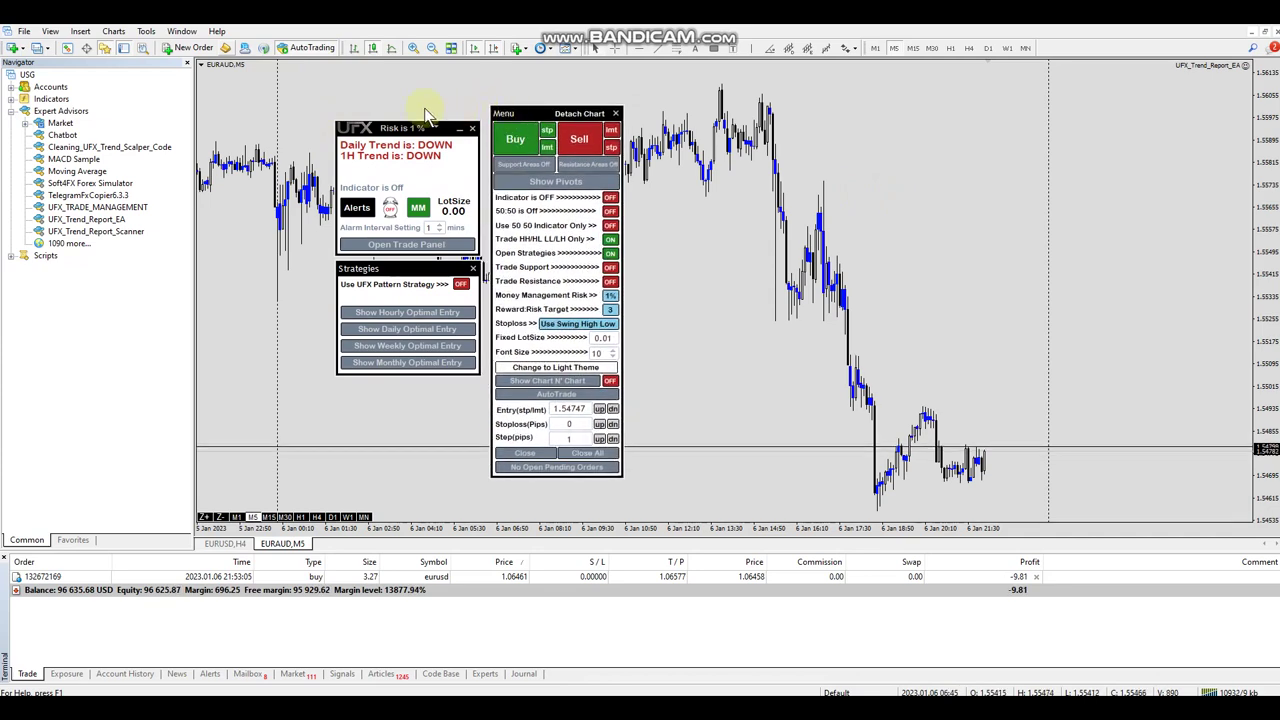
mouse_move(503, 113)
mouse_down()
mouse_move(491, 105)
mouse_move(488, 118)
mouse_up()
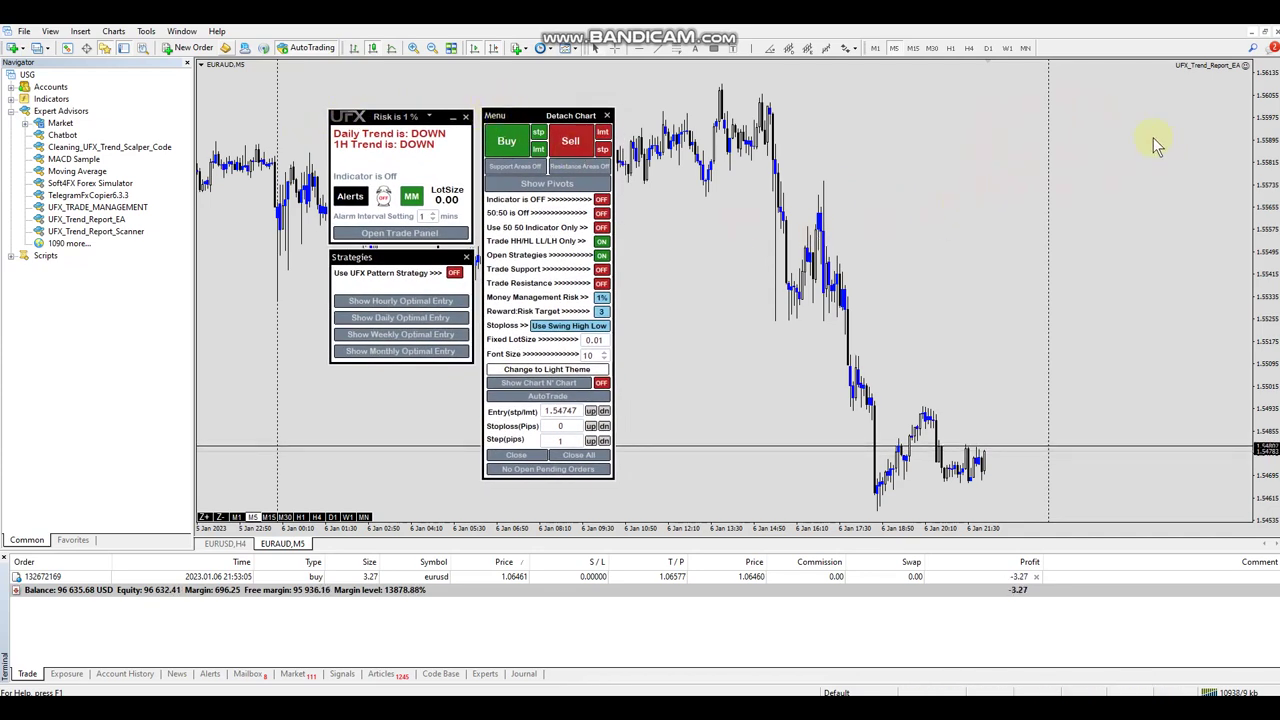
drag(335, 116, 364, 118)
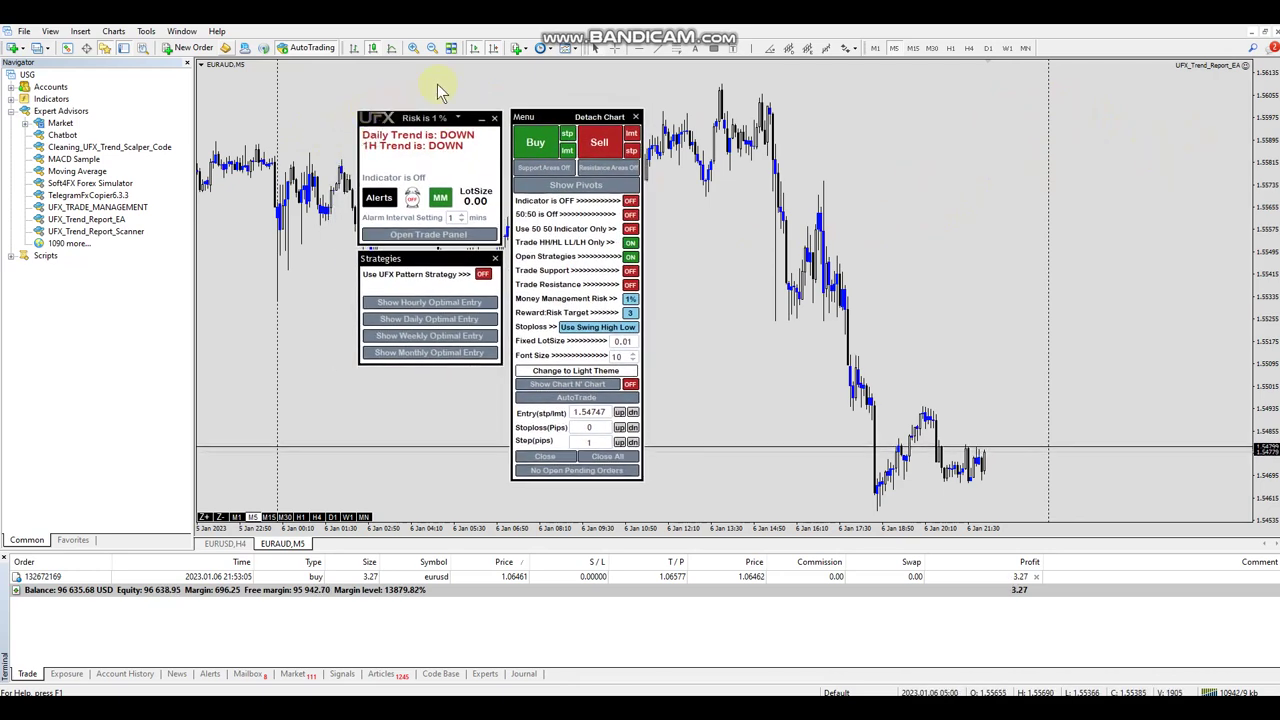
drag(378, 122, 370, 118)
Step: Close the UFX panel with its X and confirm Yes to remove the EA
drag(515, 119, 515, 116)
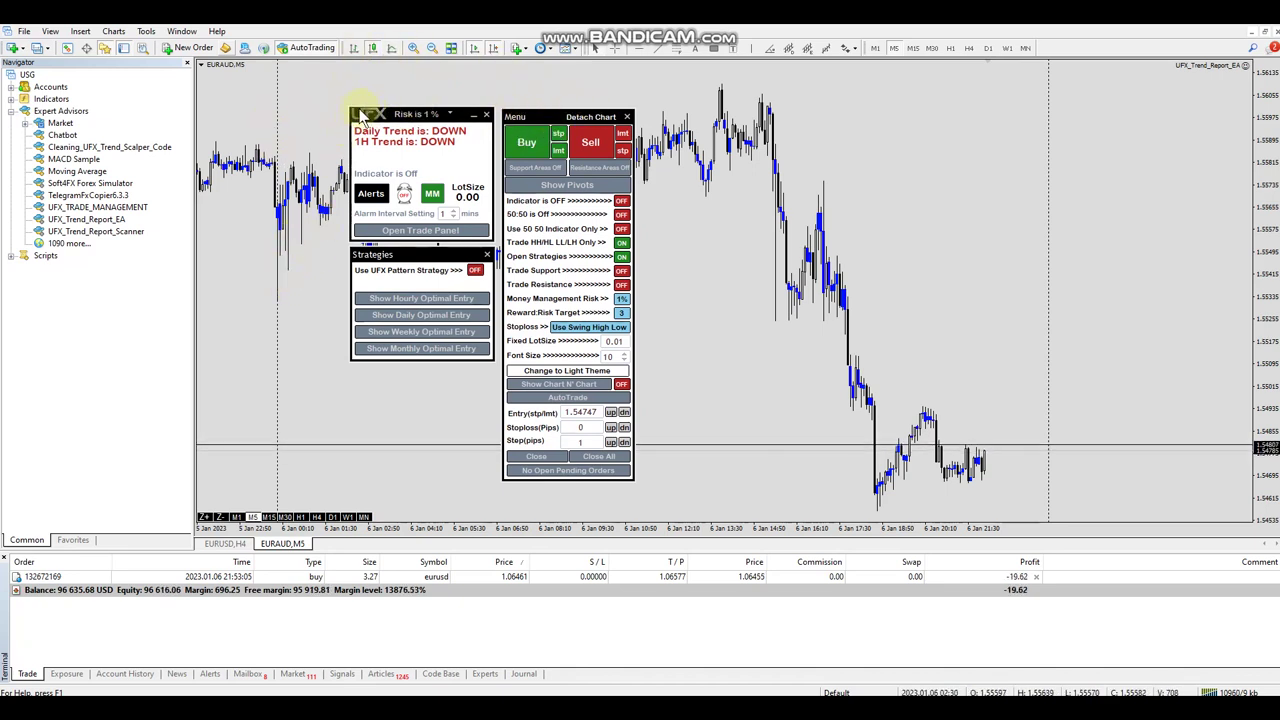
click(487, 116)
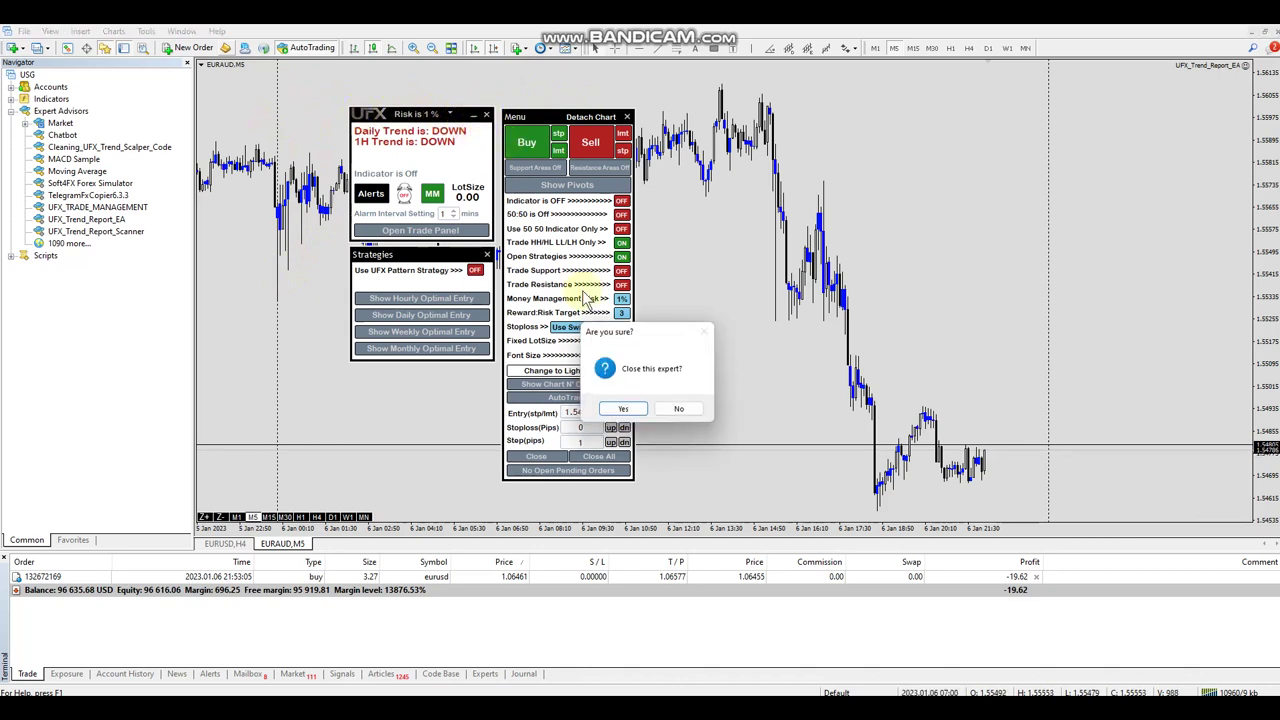
click(624, 409)
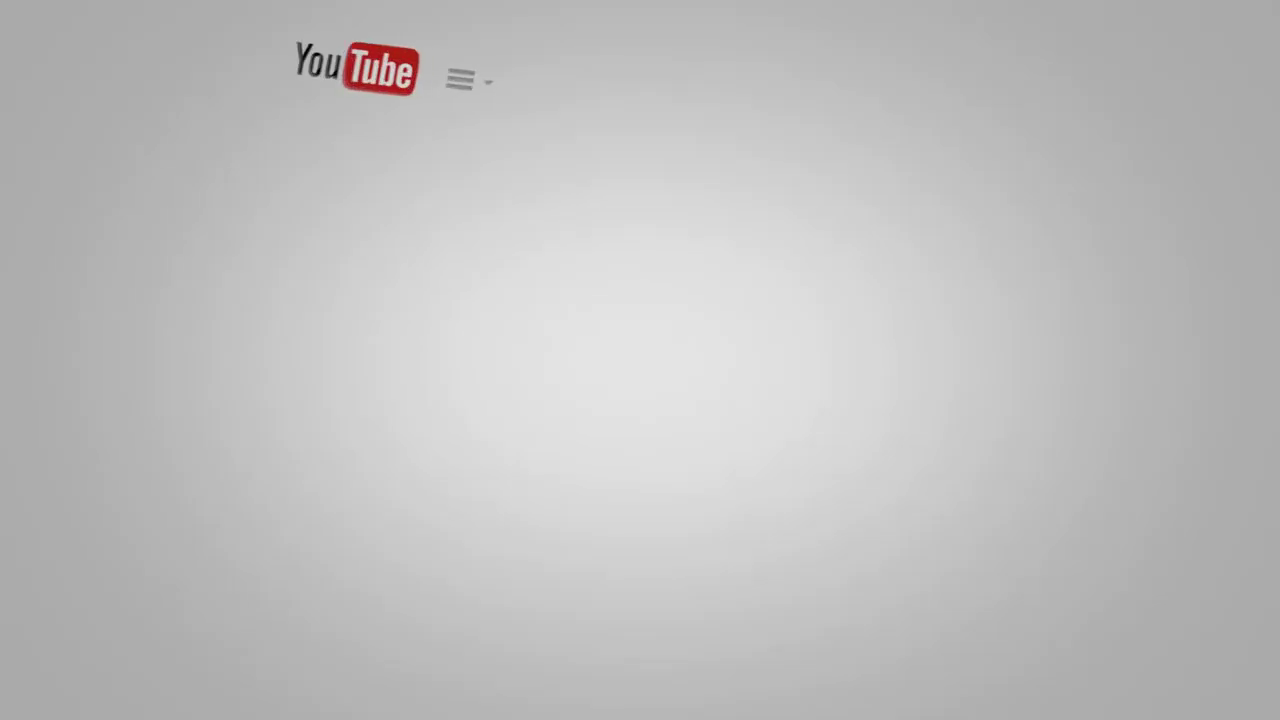